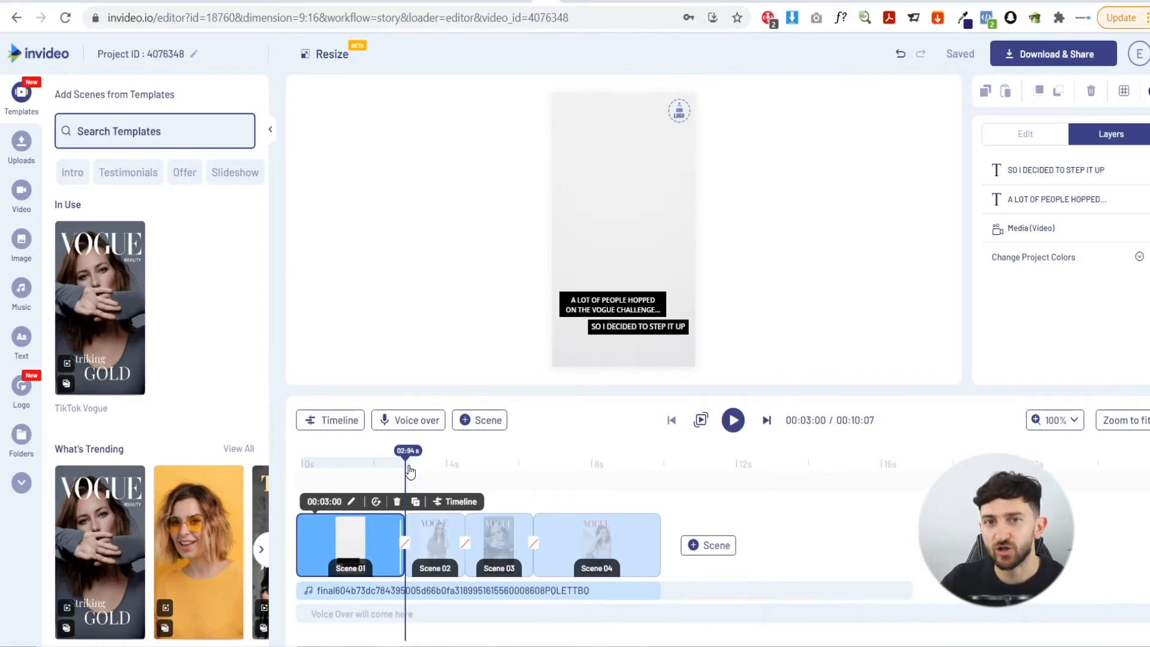
Delete the second scene from the timeline
click(446, 543)
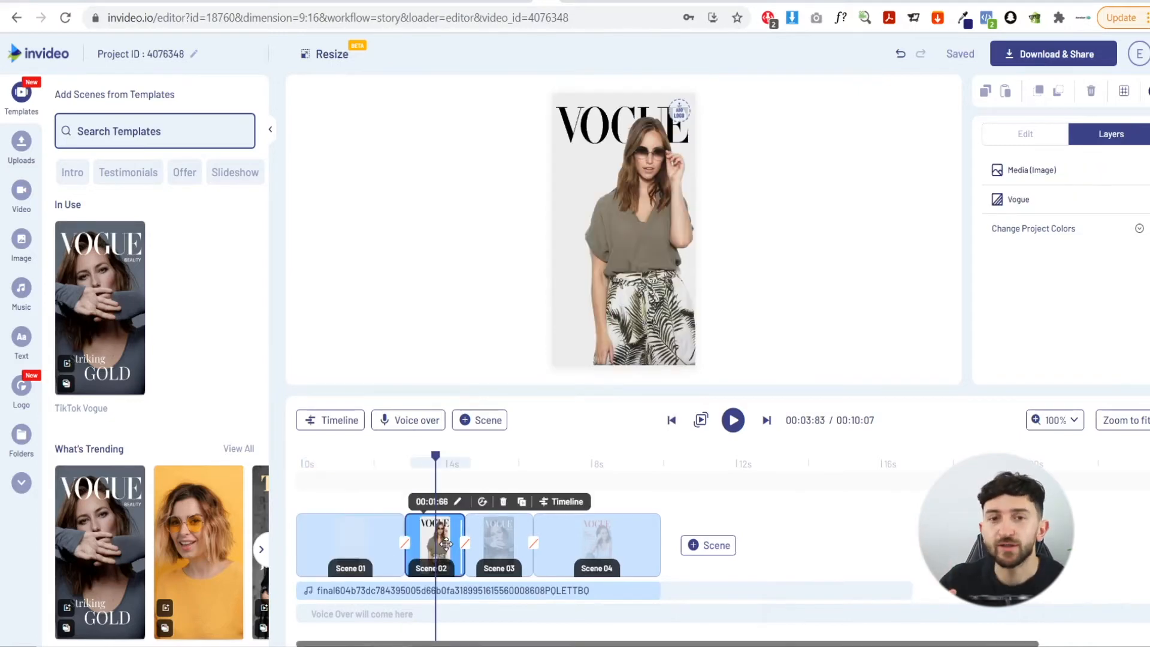
click(503, 502)
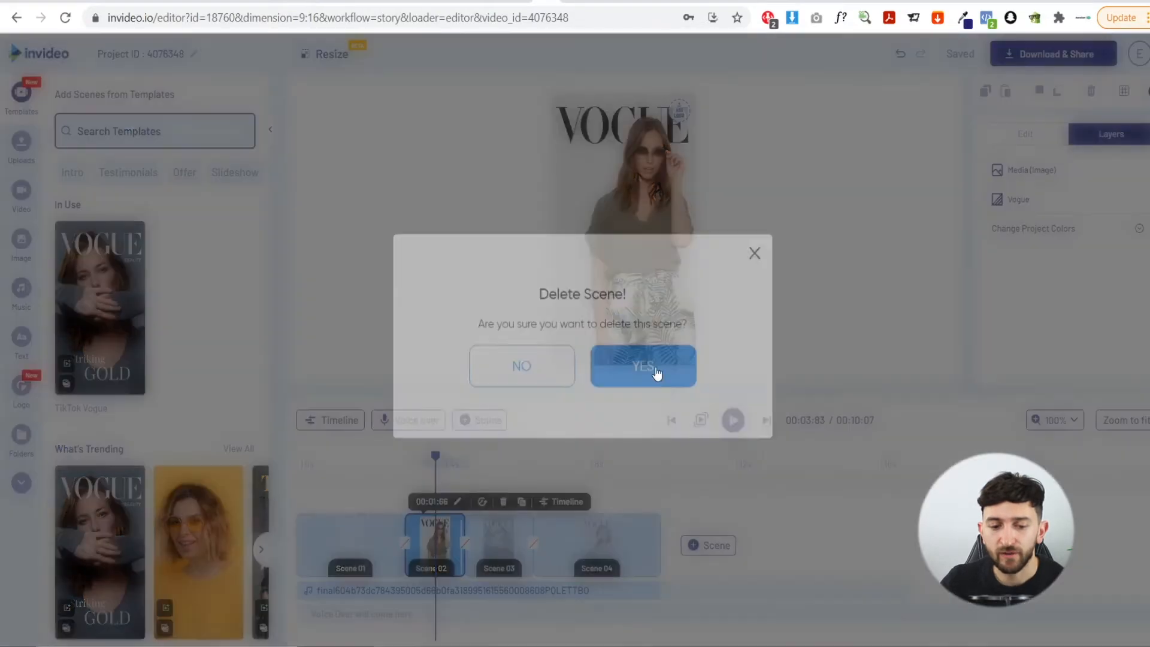
click(651, 382)
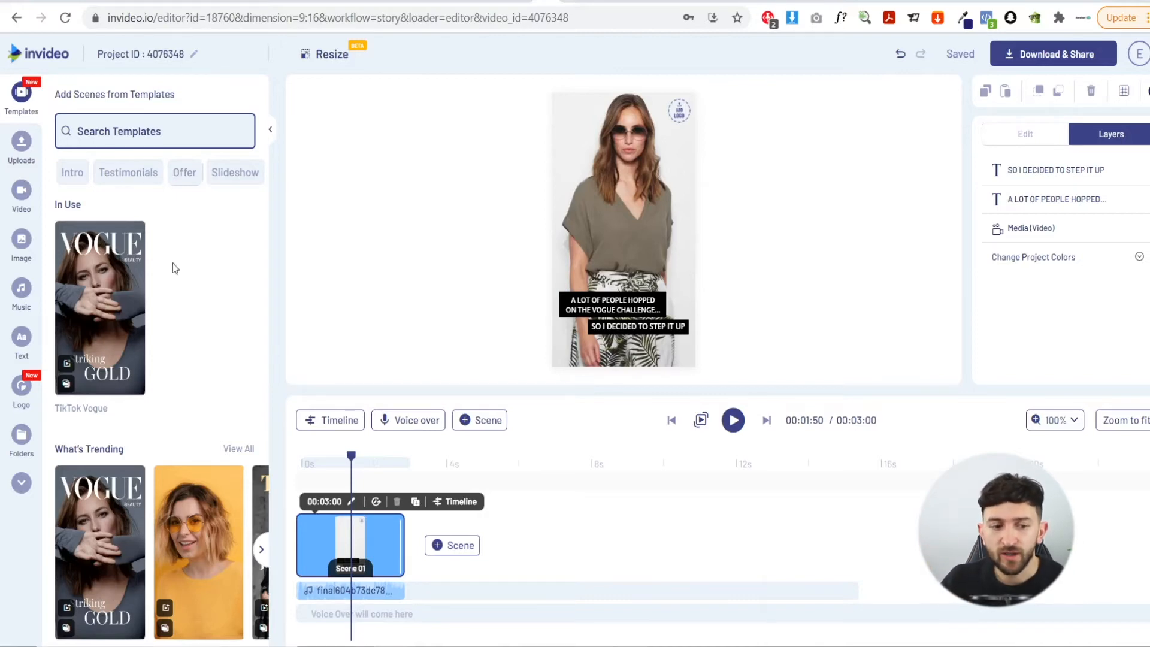
Search the music library for "trap"
click(20, 301)
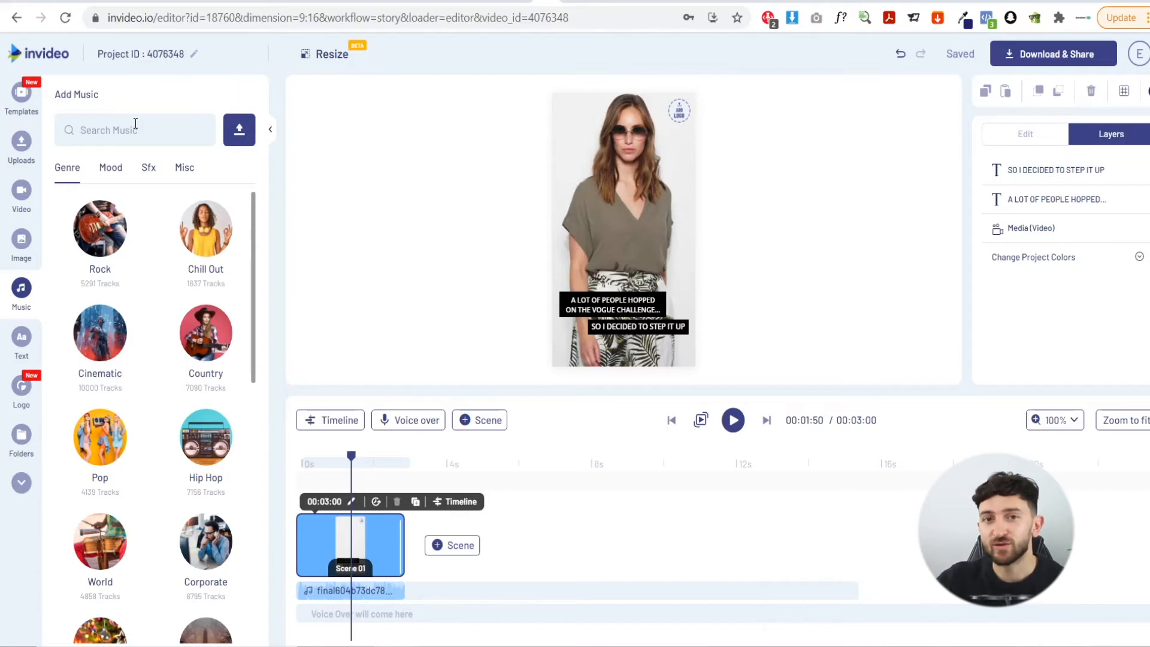
click(133, 131)
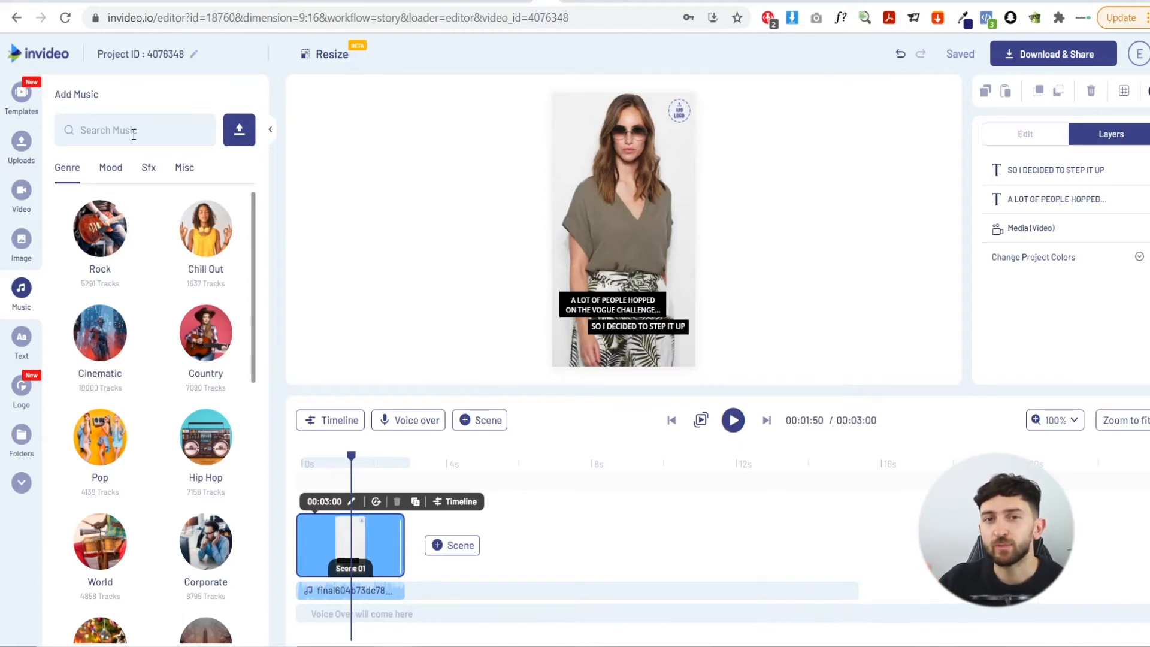
text(trap)
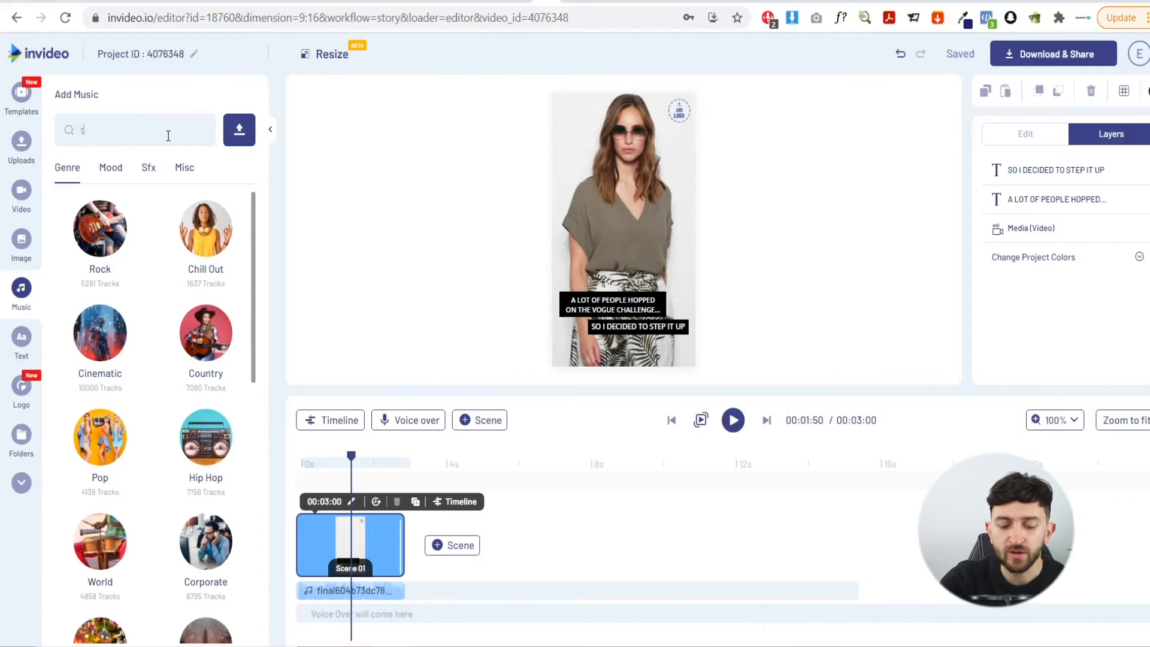
key(Return)
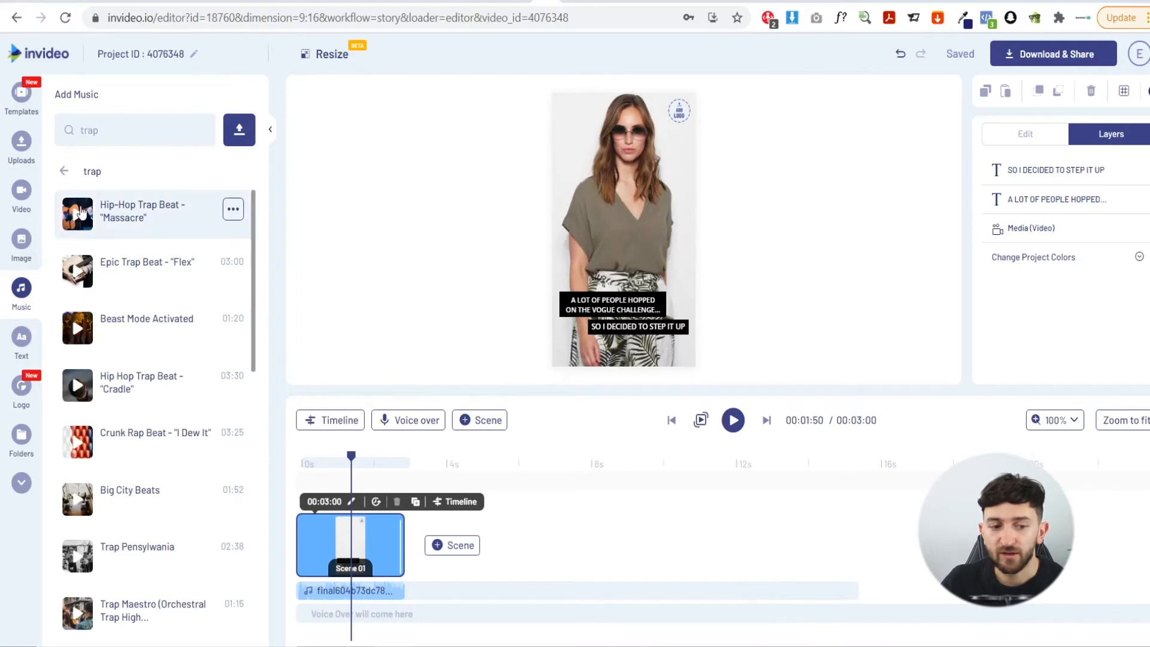
Preview and add the "Hip-Hop Trap Beat - Massacre" track to the project
click(76, 215)
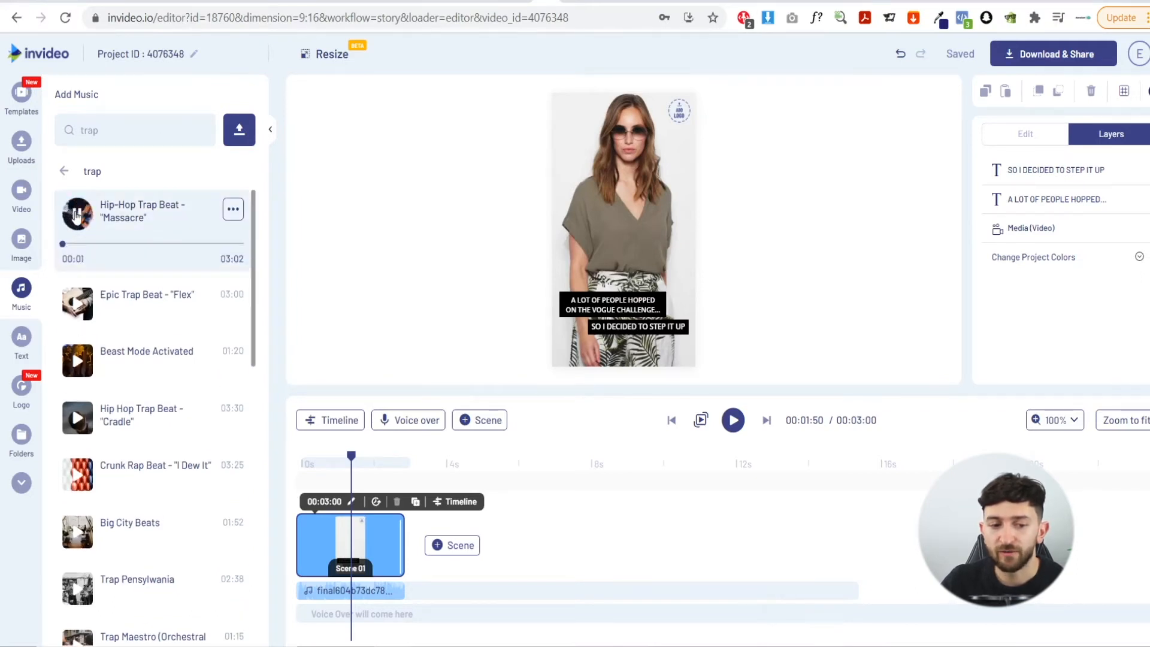
click(76, 215)
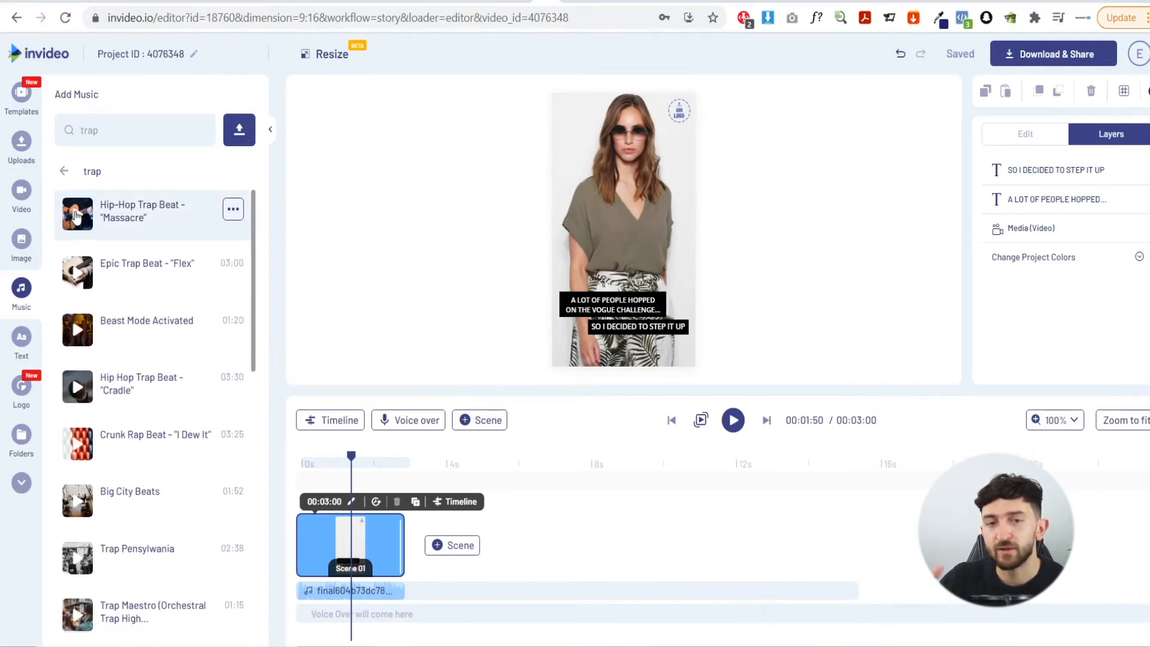
click(63, 171)
scroll(204, 259, down, 4)
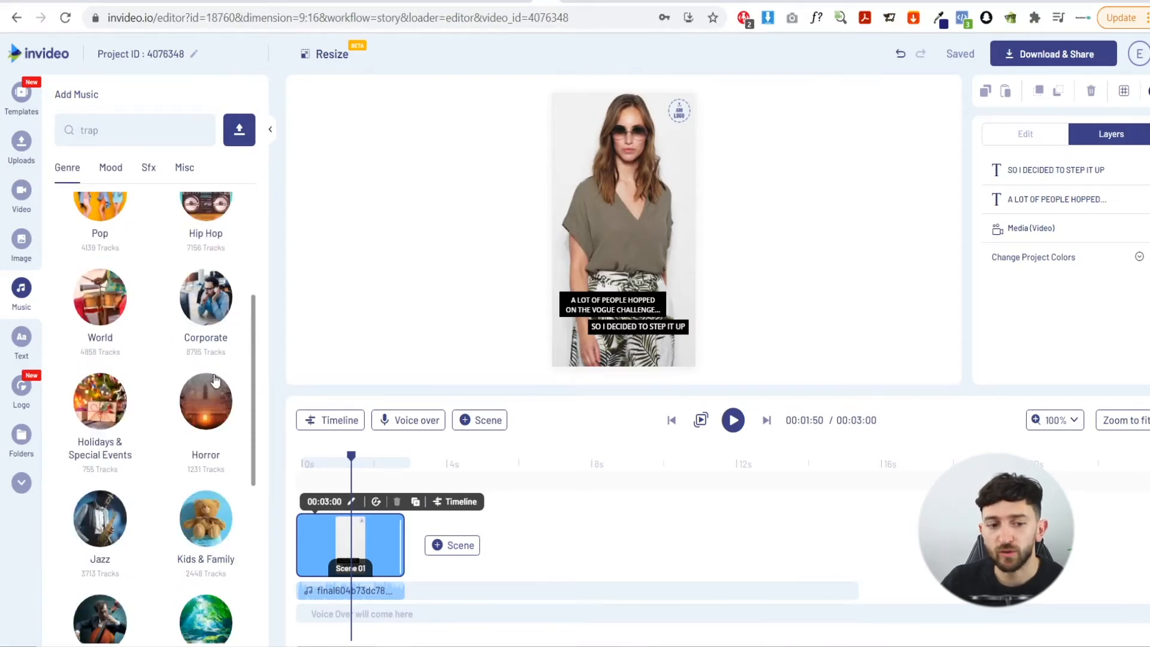
scroll(215, 381, up, 4)
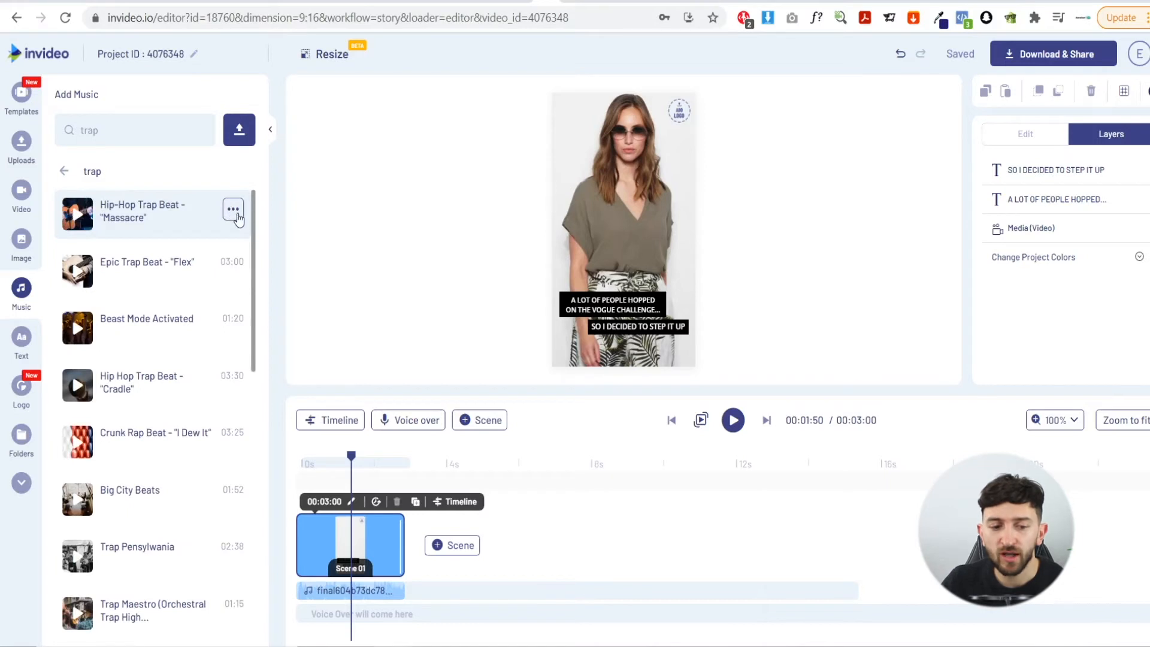
click(233, 211)
click(259, 242)
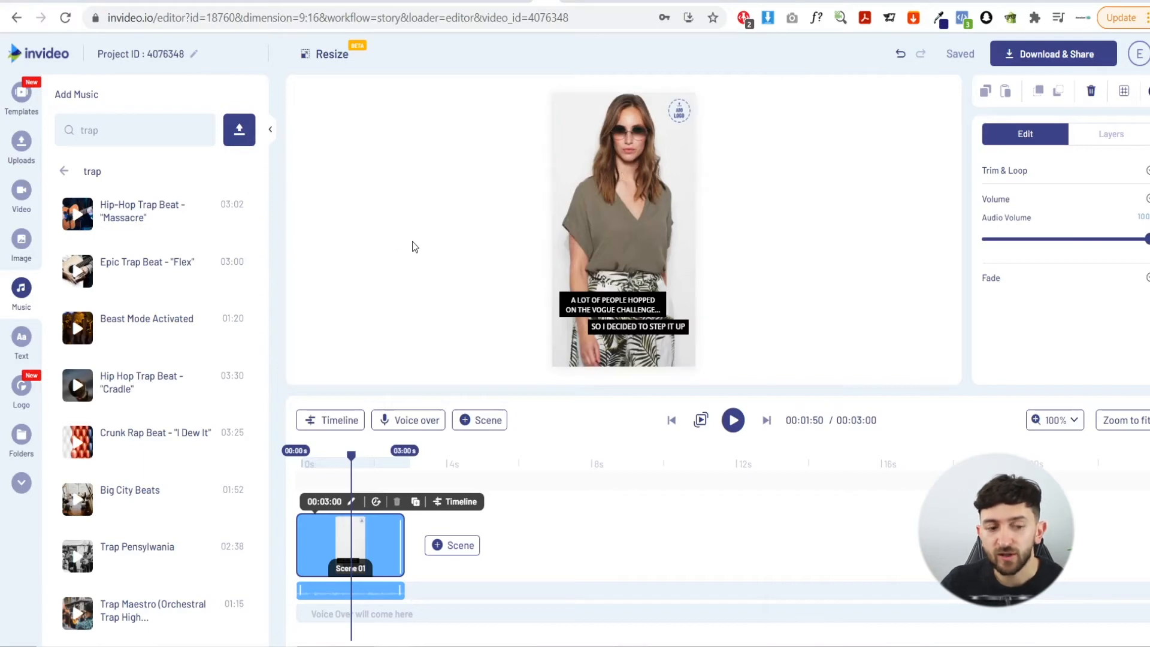
Search the stock video library for "tuxedo"
click(24, 150)
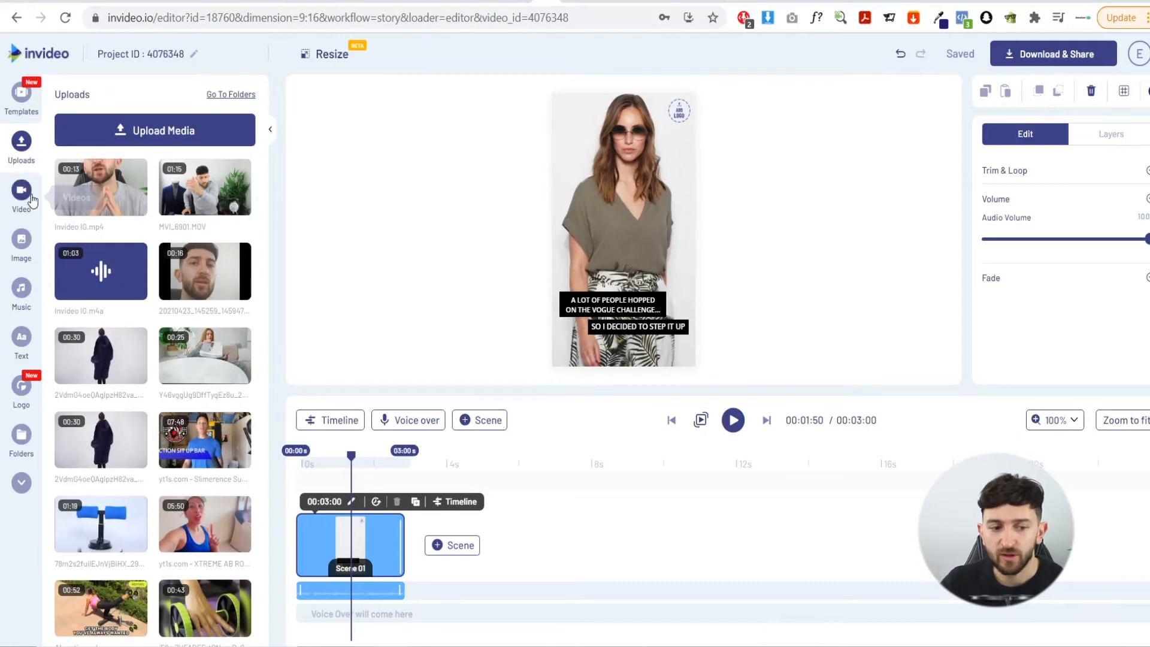
click(14, 197)
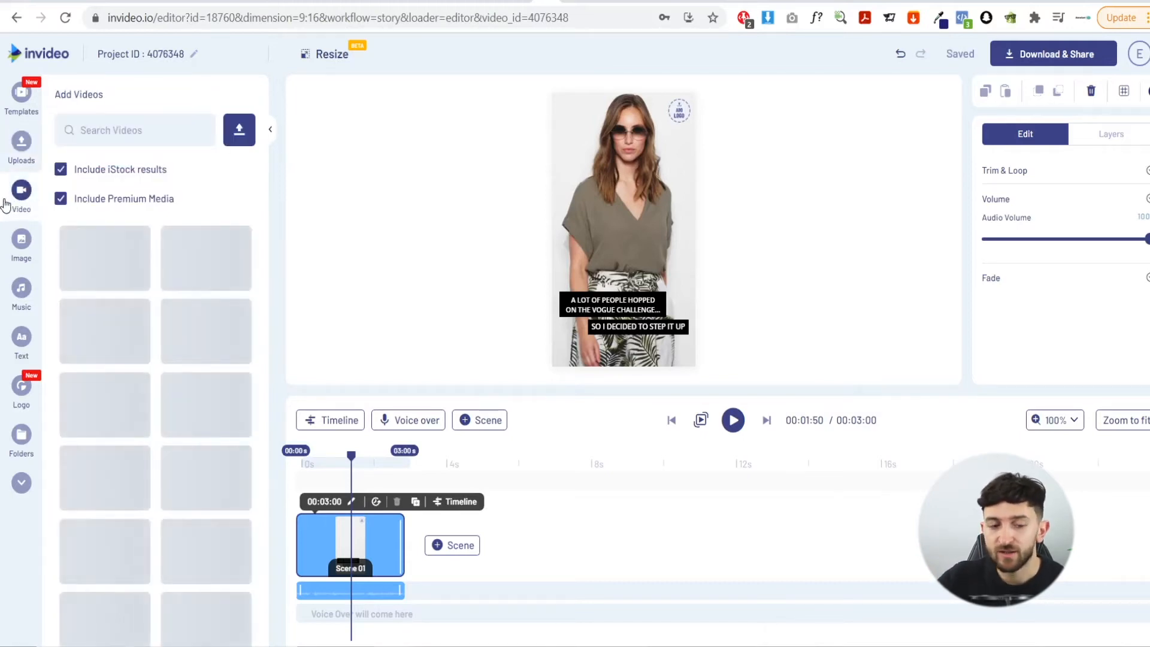
click(105, 132)
text(tuxedo)
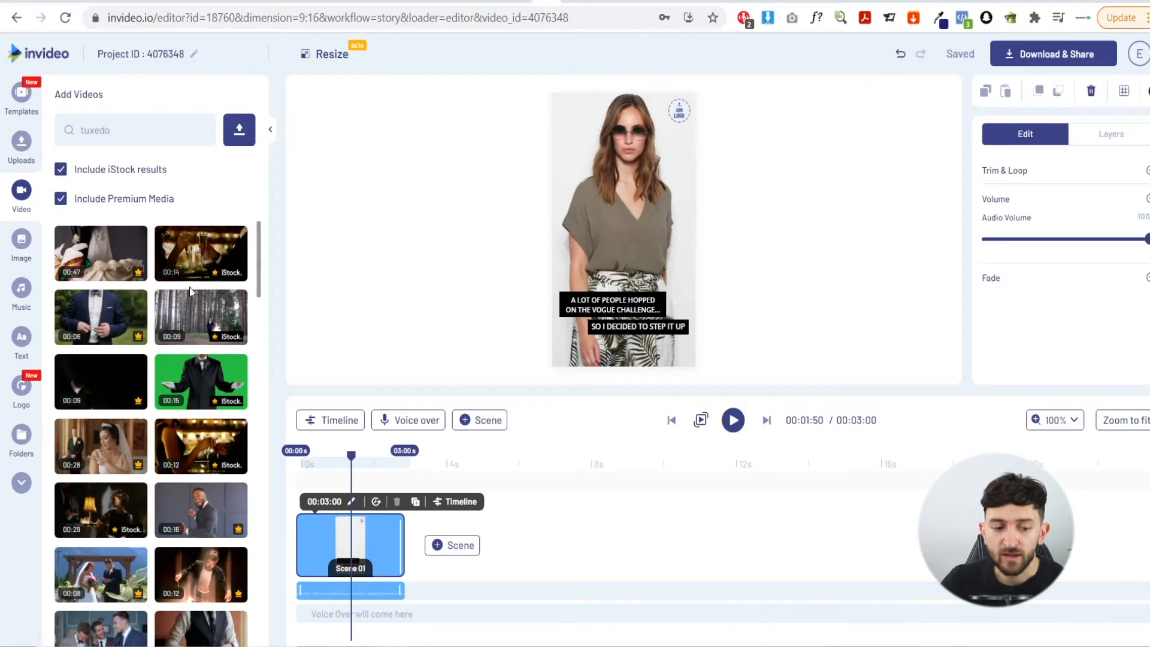
Place a stock clip of a man in a tuxedo into the scene as its background video
scroll(178, 357, down, 3)
scroll(153, 400, down, 4)
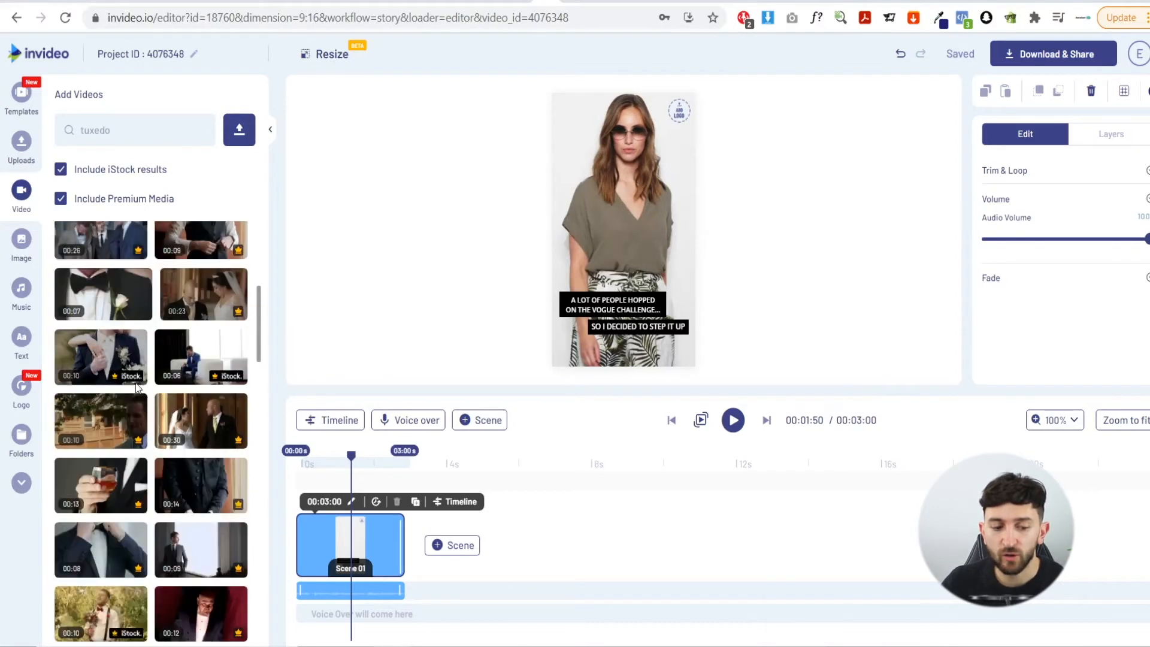
scroll(154, 400, down, 5)
drag(201, 519, 622, 212)
click(511, 449)
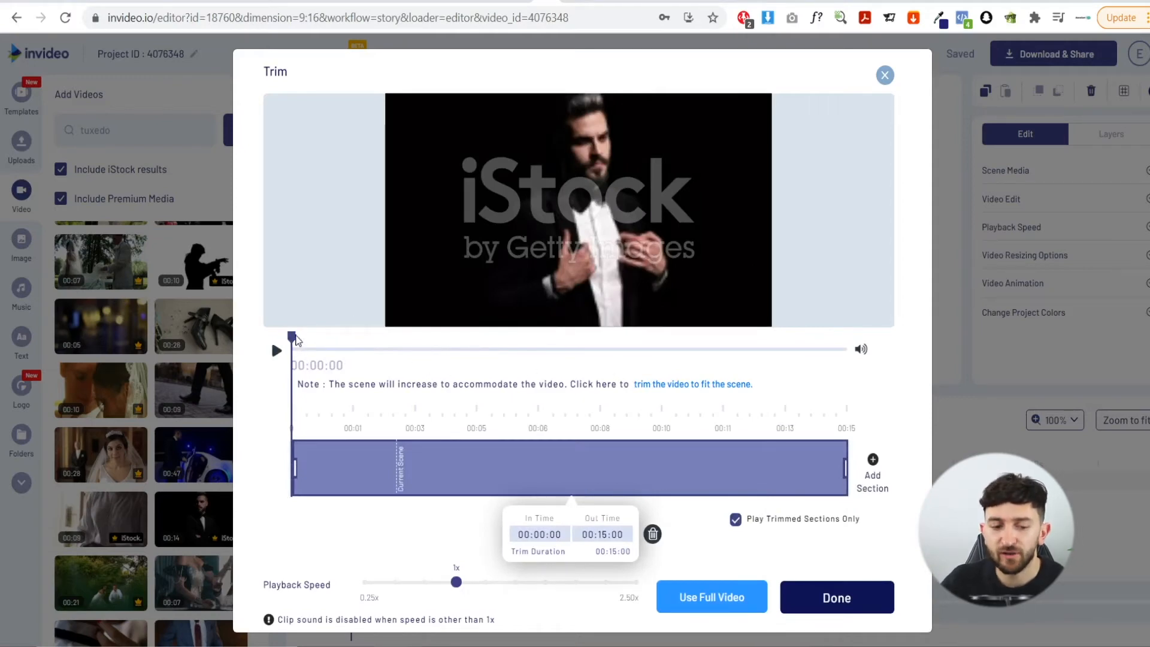
Trim the clip to an out time of 00:03:00 and apply the trim
drag(292, 337, 251, 357)
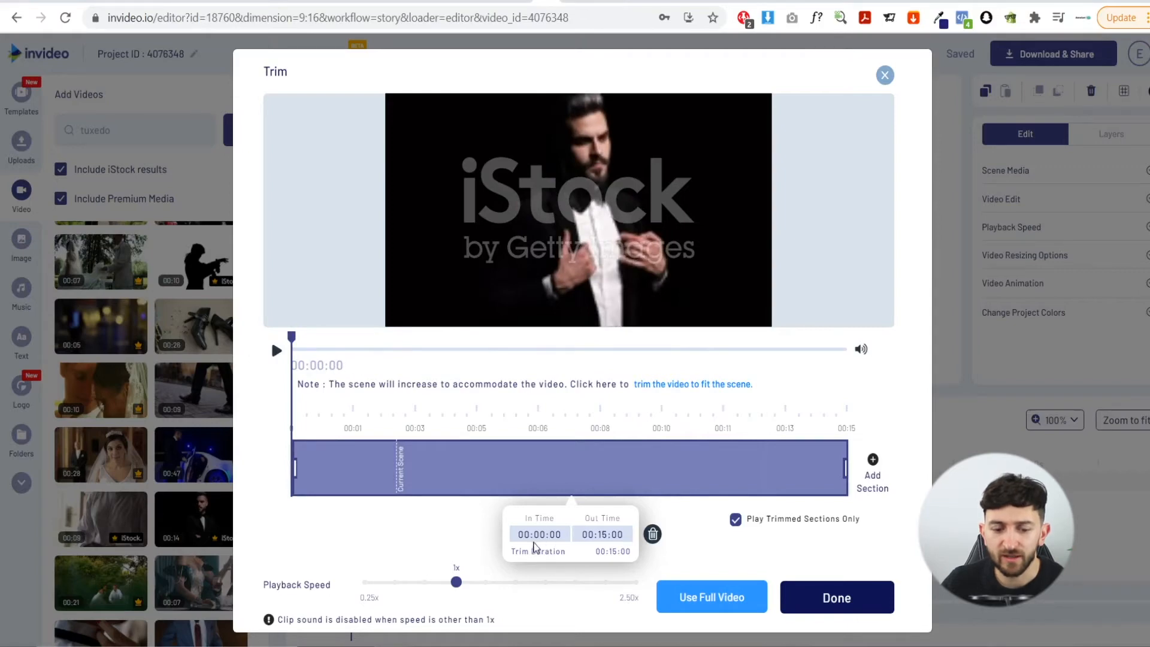
click(604, 535)
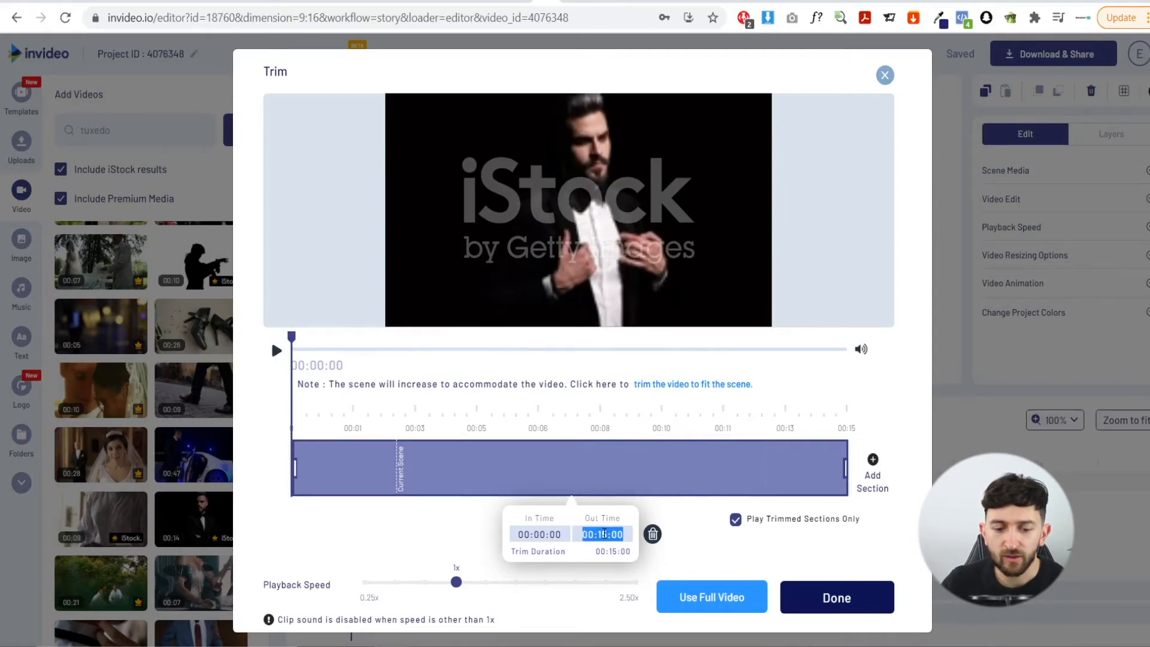
text(03)
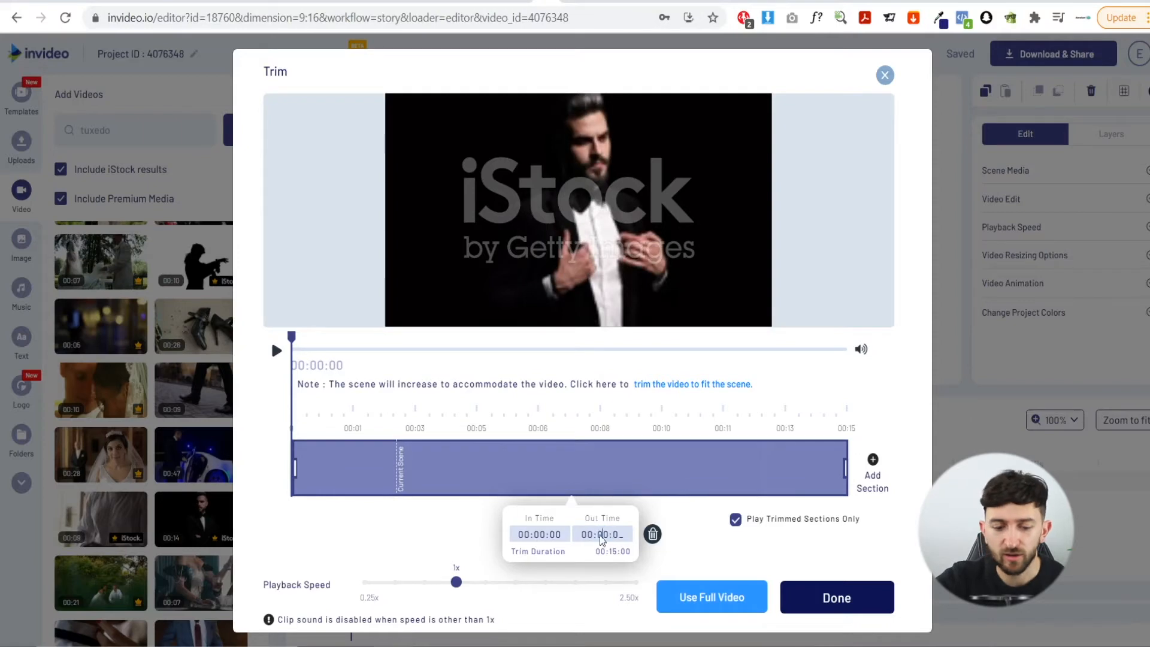
key(Return)
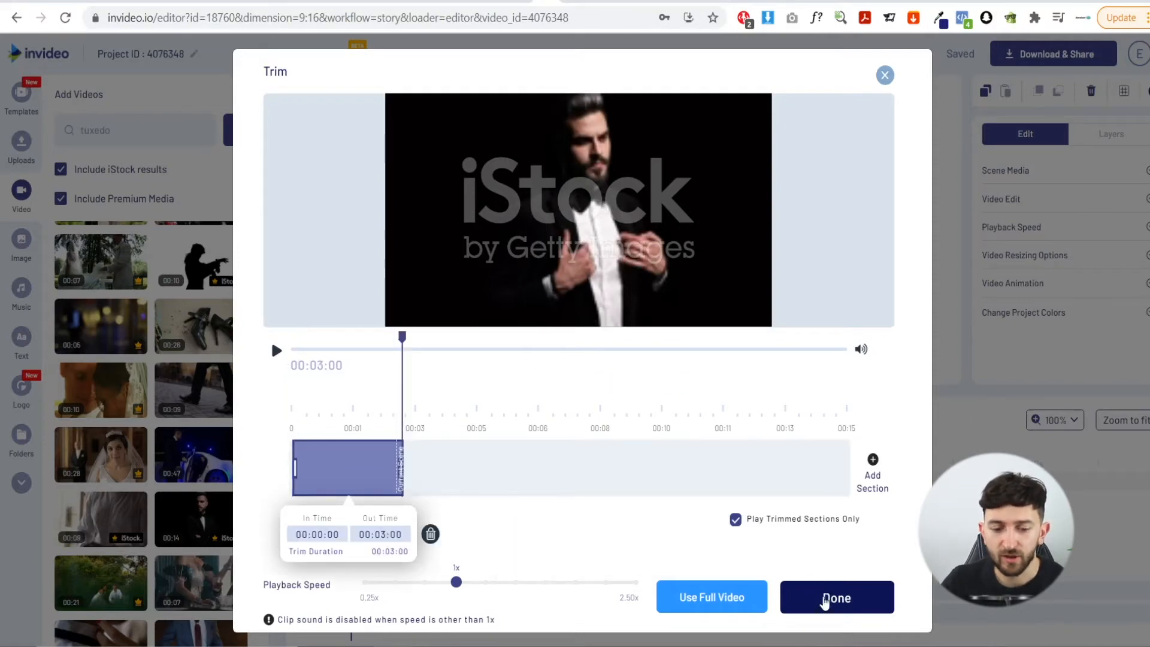
click(835, 598)
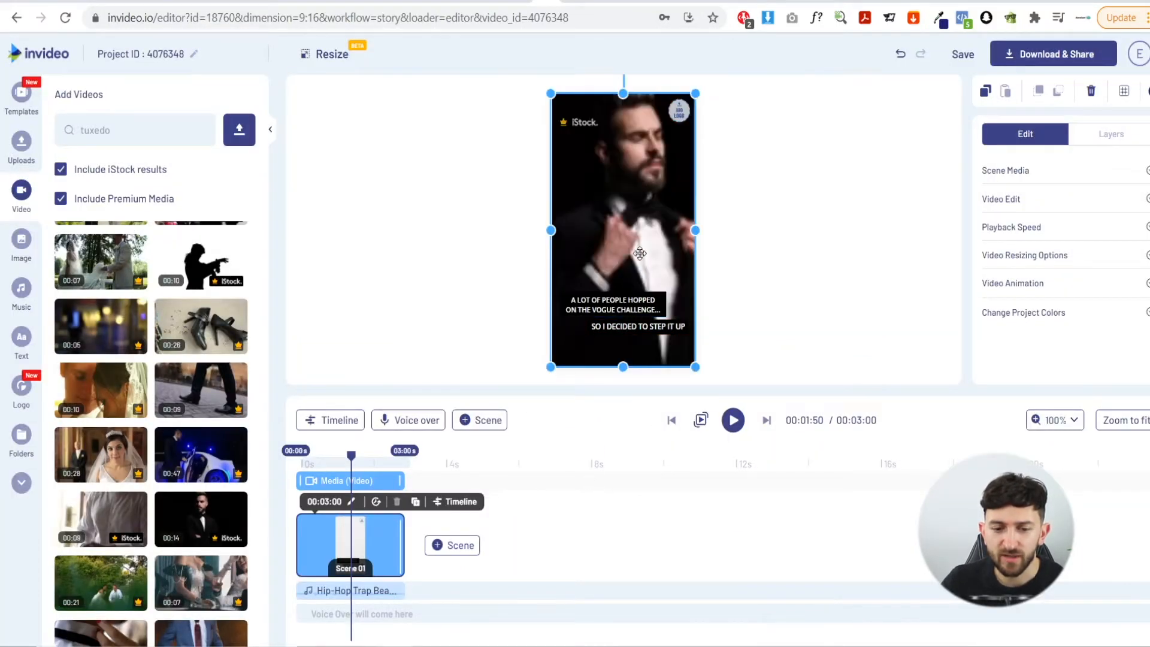
Move the "A LOT OF PEOPLE HOPPED..." caption lower in the frame
drag(351, 455, 298, 464)
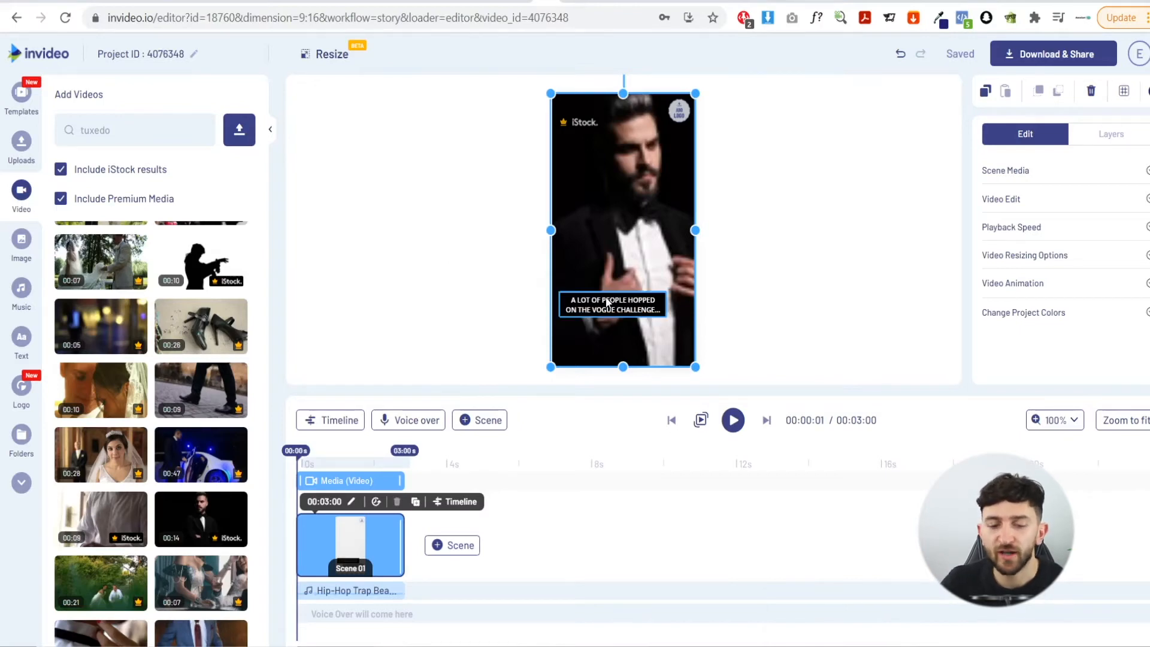
drag(607, 303, 614, 338)
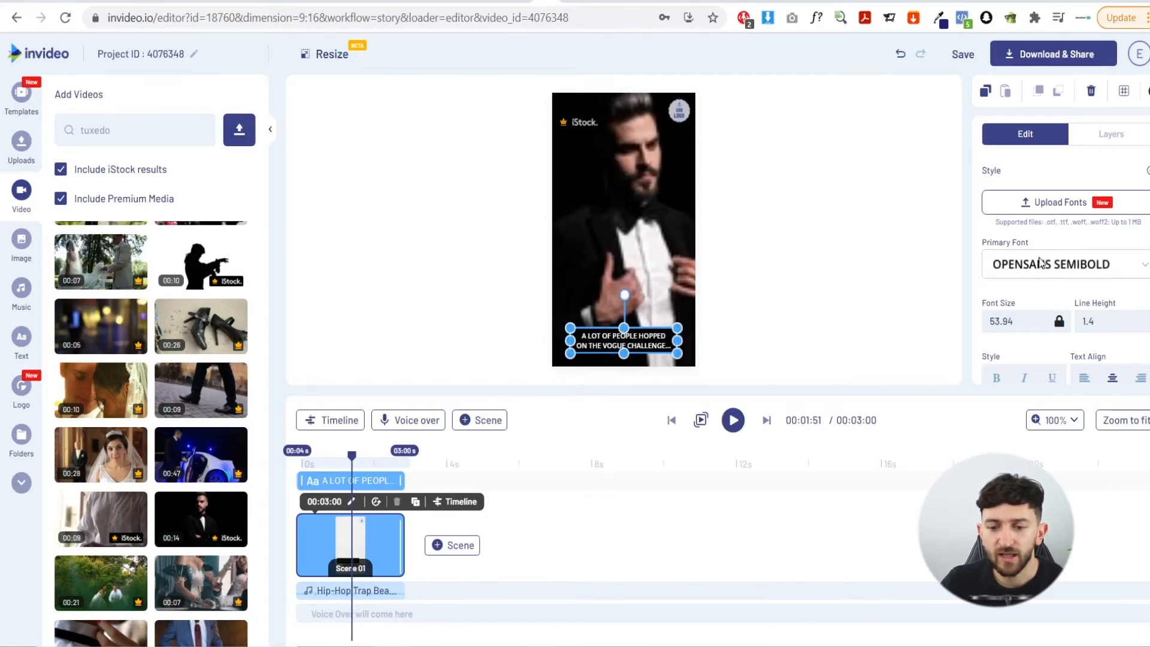
Set the caption's font to Merriweather Black at size 70 and shift it slightly higher
click(1057, 264)
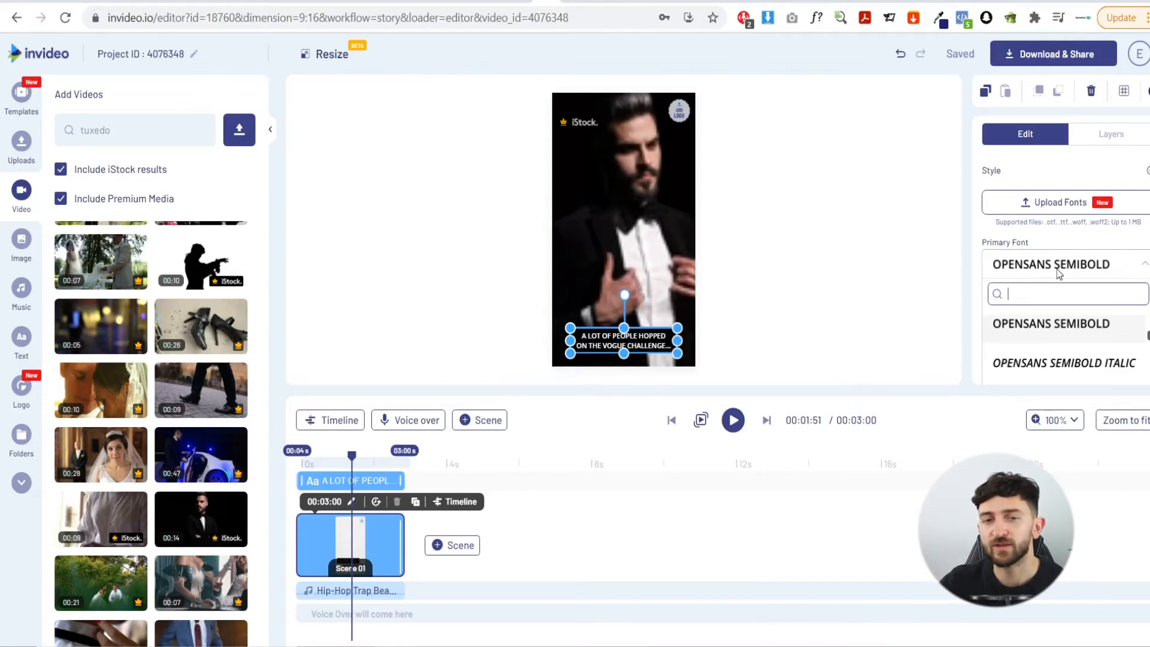
text(merri)
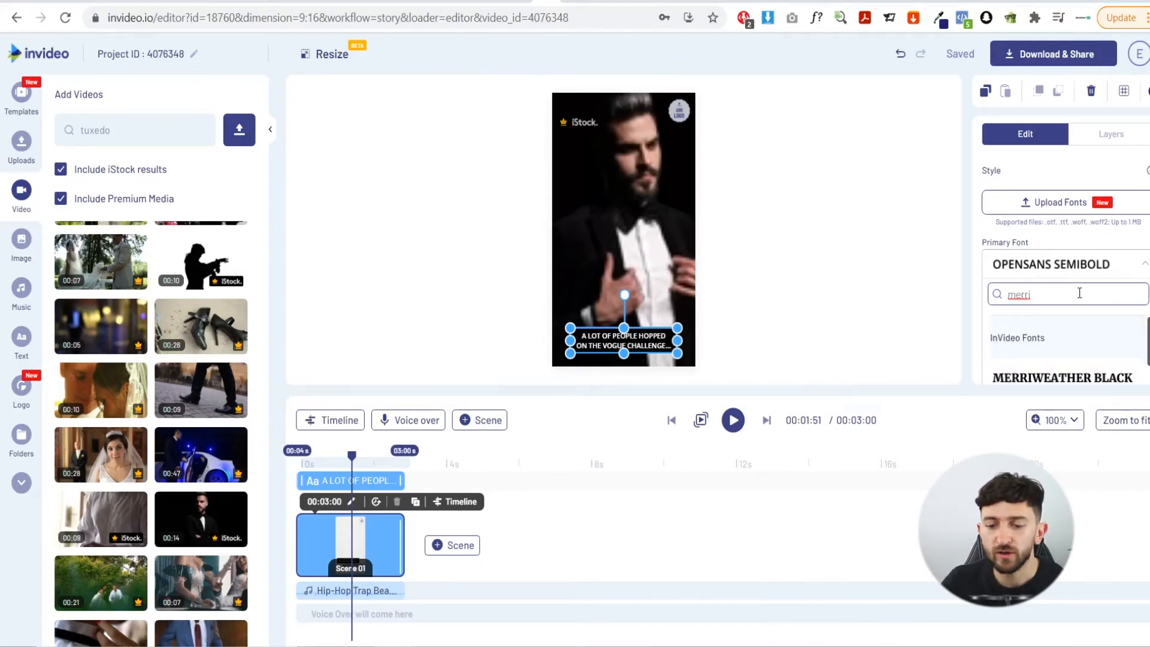
click(1082, 376)
drag(1032, 321, 974, 321)
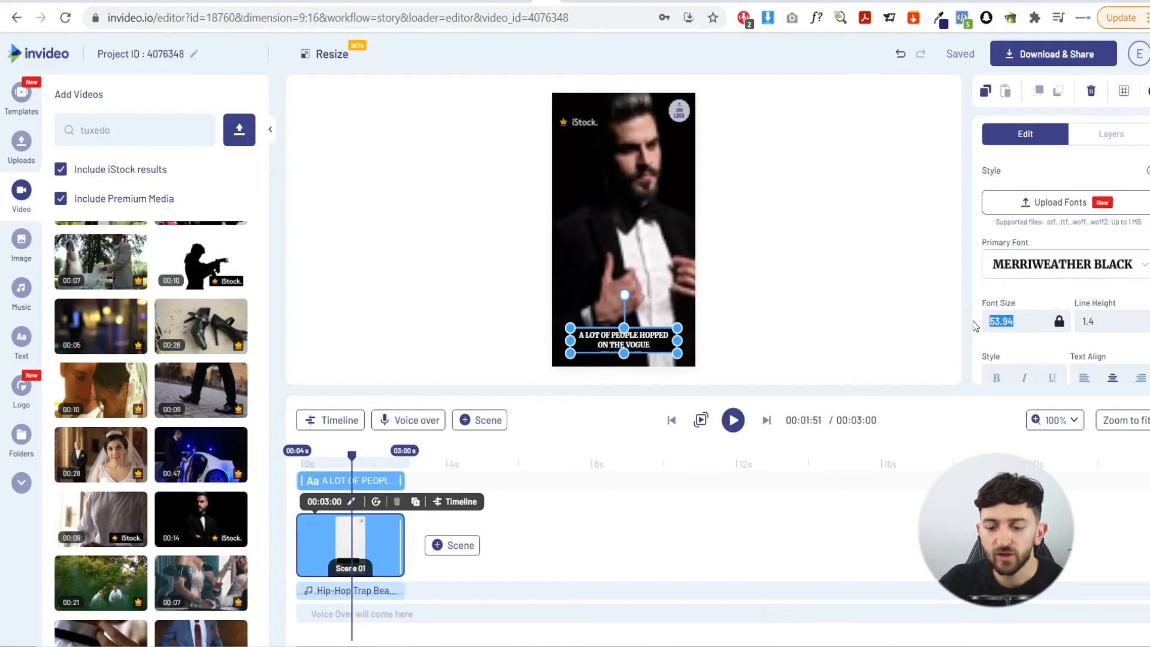
text(70)
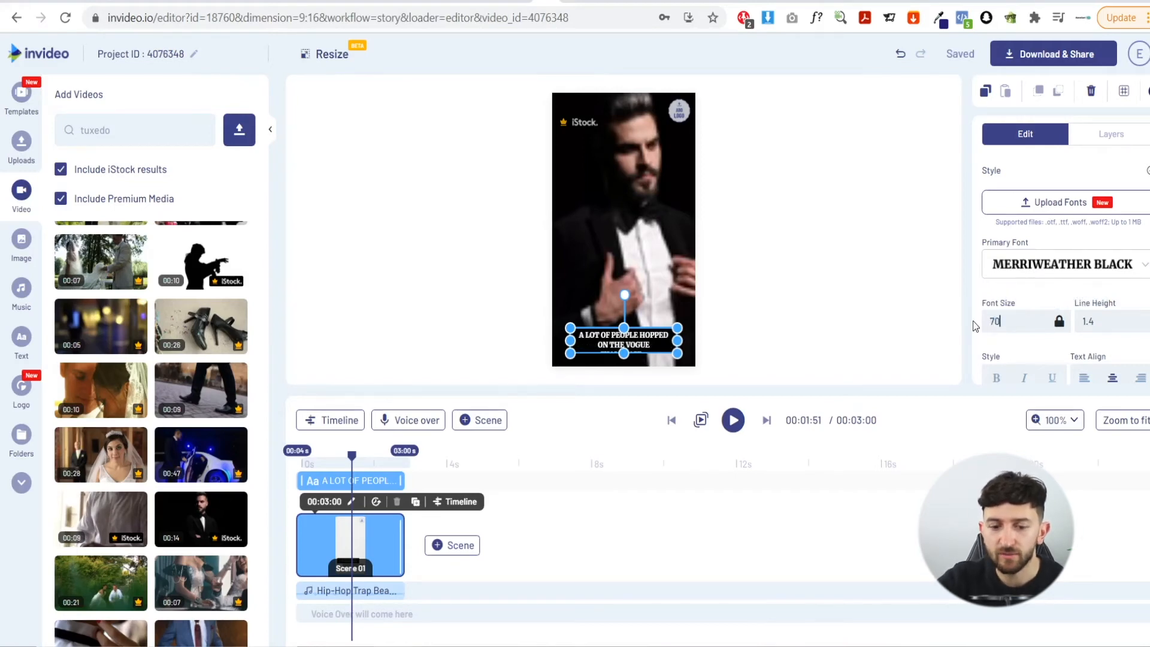
key(Return)
drag(619, 346, 621, 311)
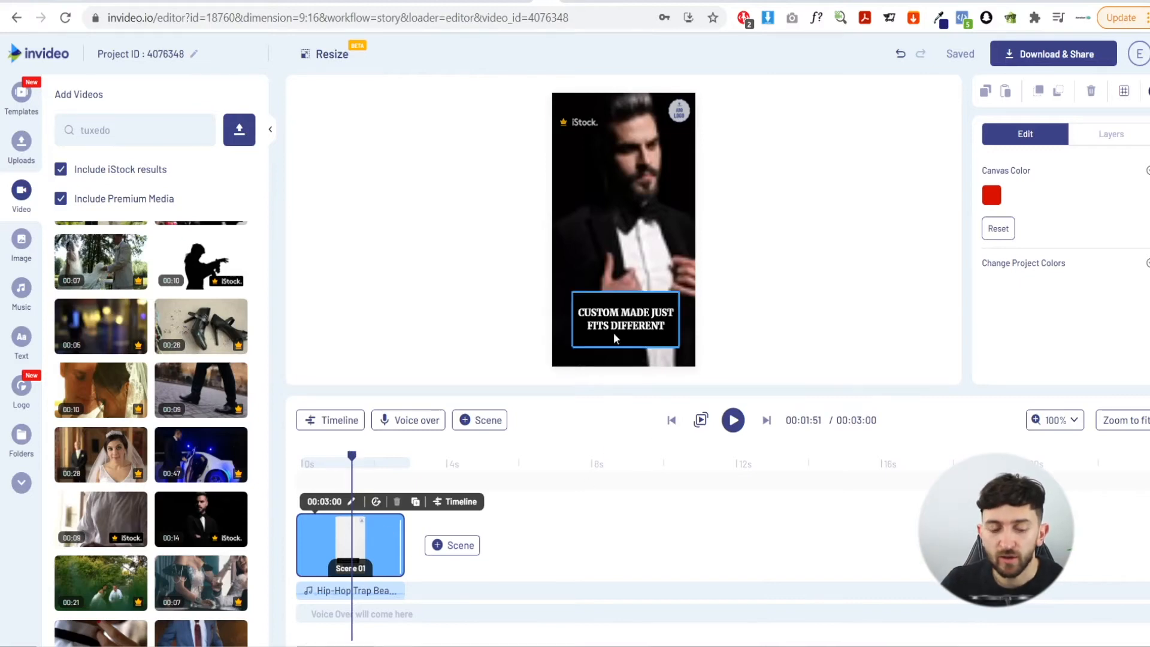
Open the scene timeline and shift the start of the "SO I DECIDED TO STEP IT UP" text layer later
click(456, 503)
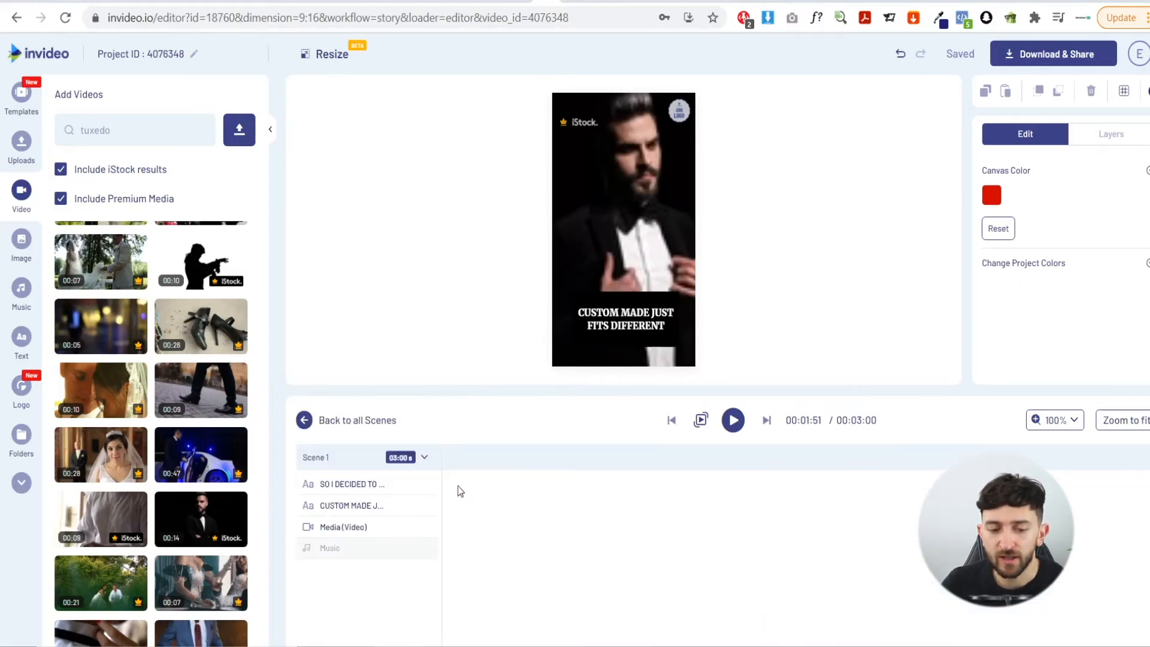
drag(489, 457, 431, 483)
drag(502, 467, 452, 469)
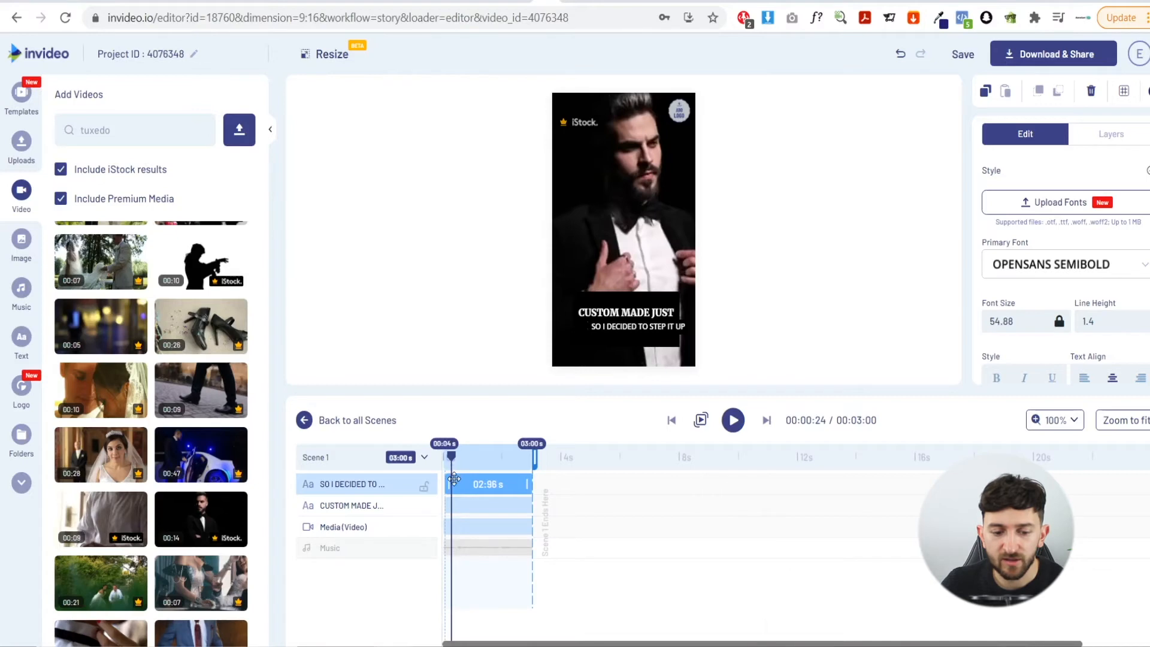
drag(445, 483, 454, 484)
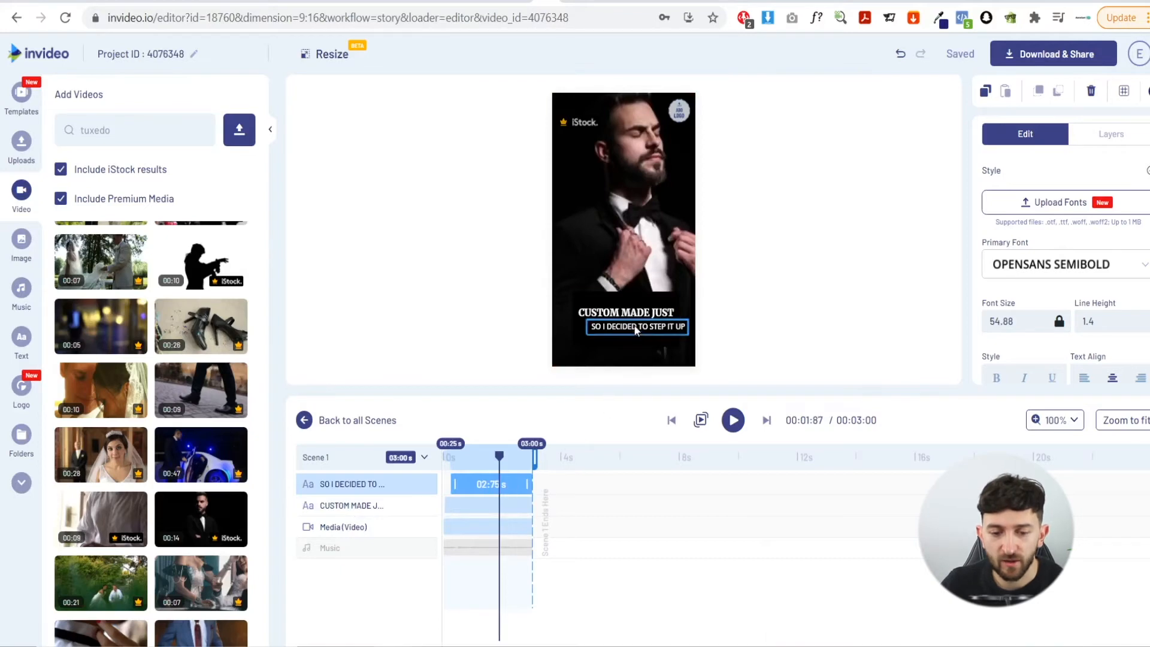
Delete the "SO I DECIDED TO STEP IT UP" caption from the scene
drag(652, 342, 646, 352)
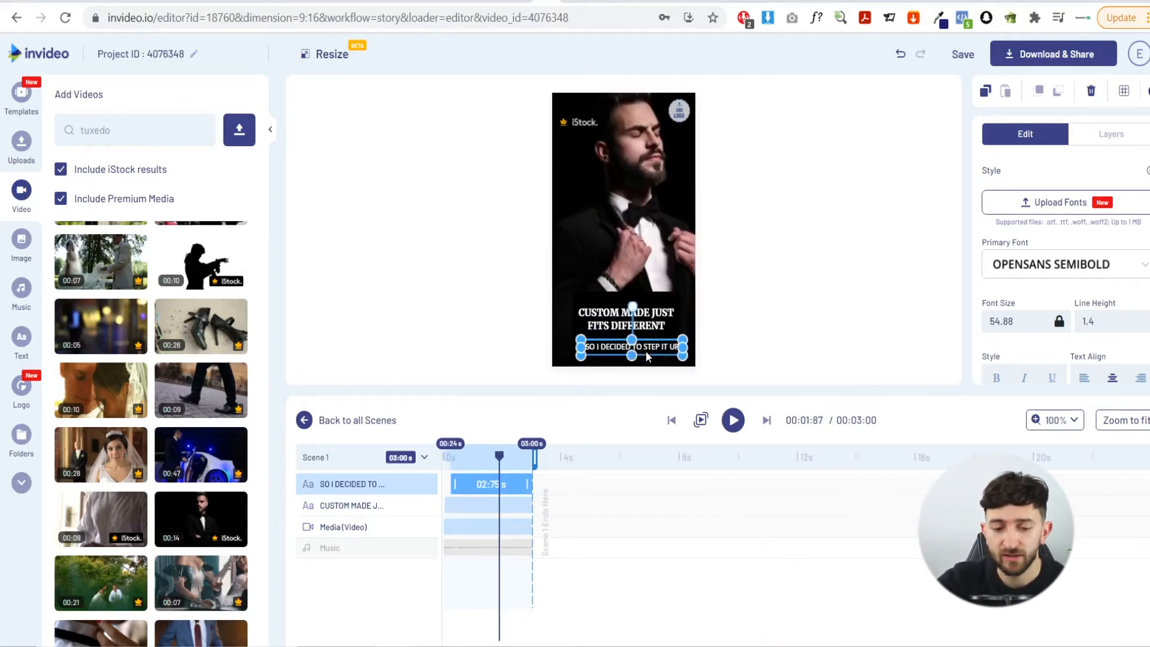
key(Delete)
click(429, 292)
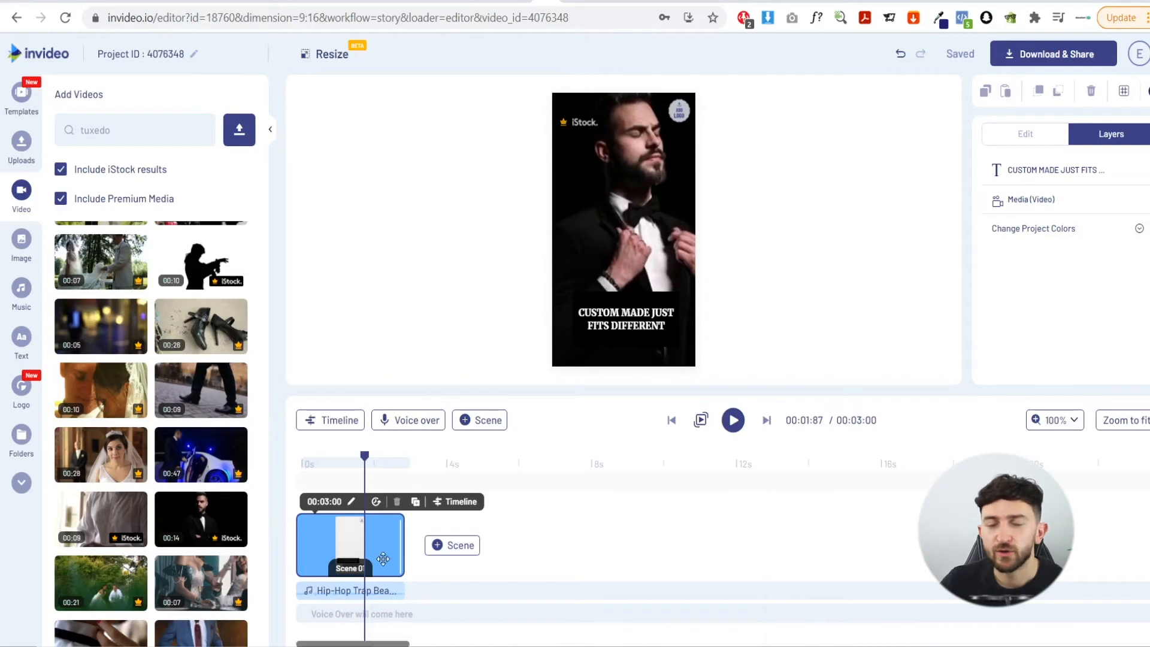
Duplicate the selected scene
click(415, 503)
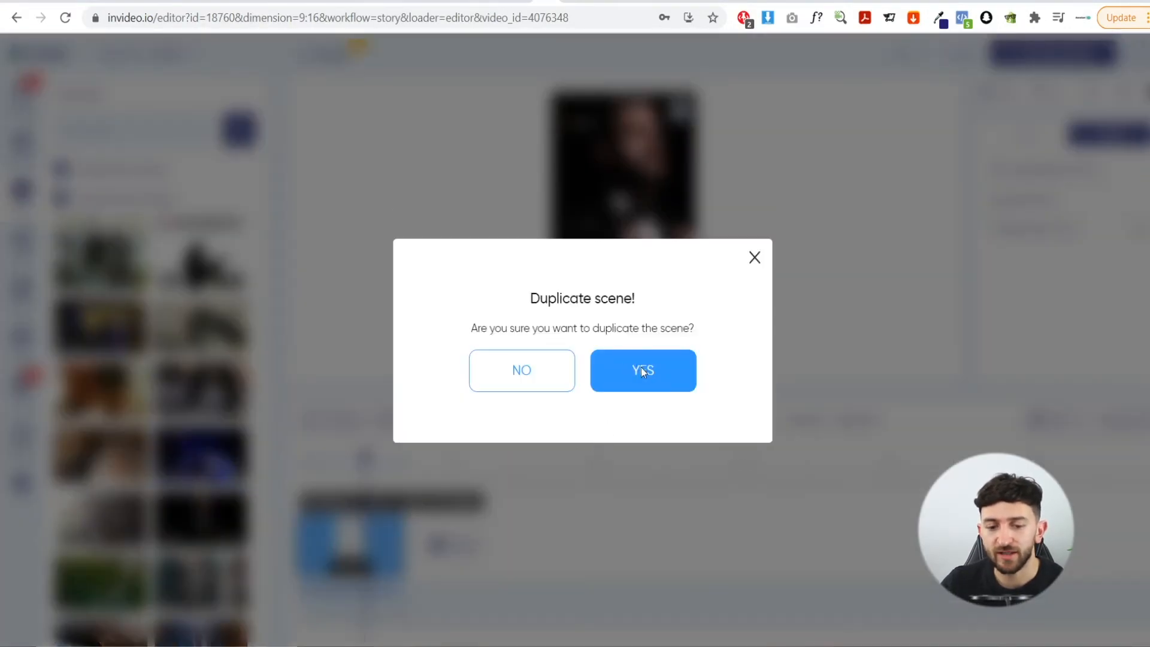
click(642, 371)
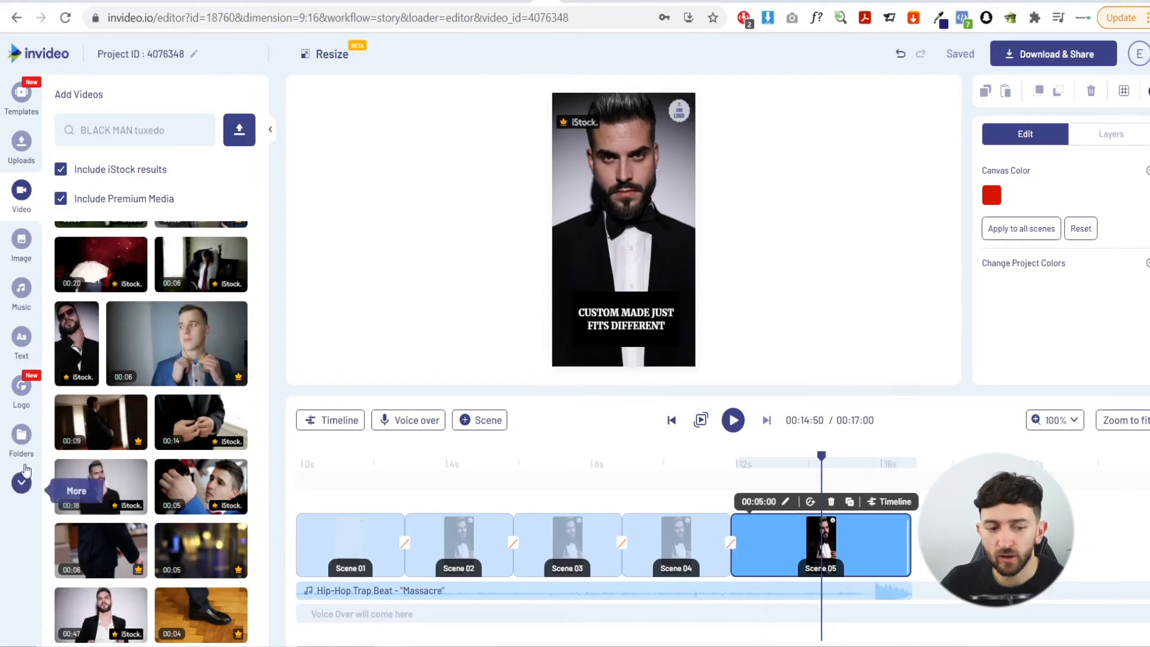
Add the Finley Brice logo to the last scene, centring and enlarging it across the middle of the frame
click(21, 386)
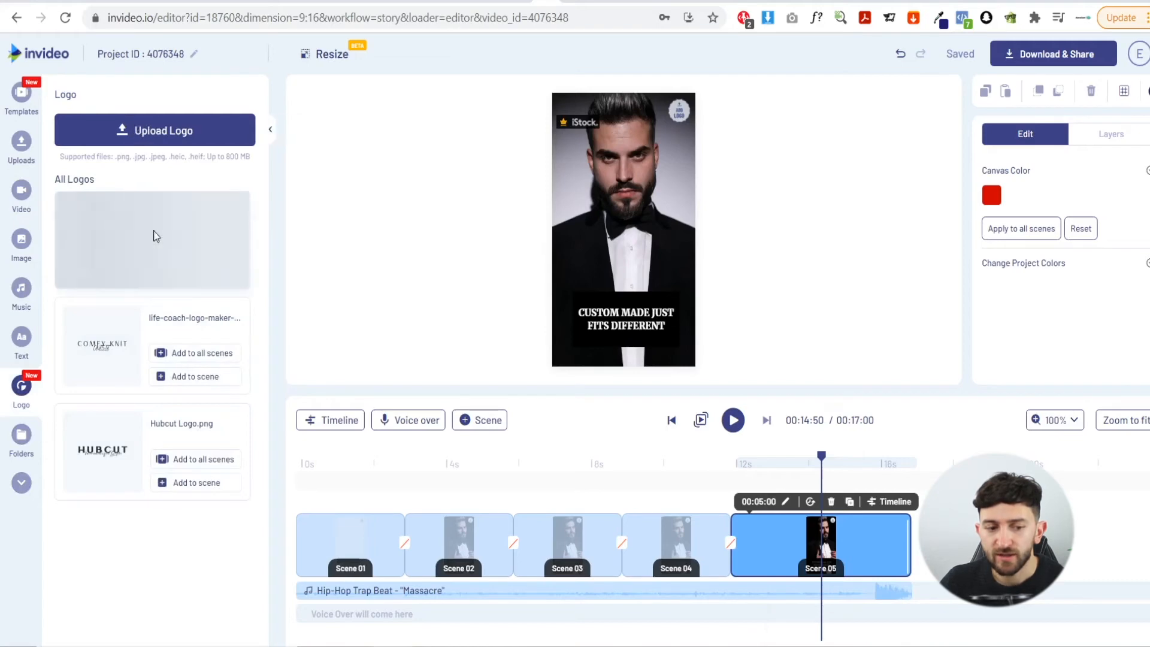
drag(112, 250, 614, 235)
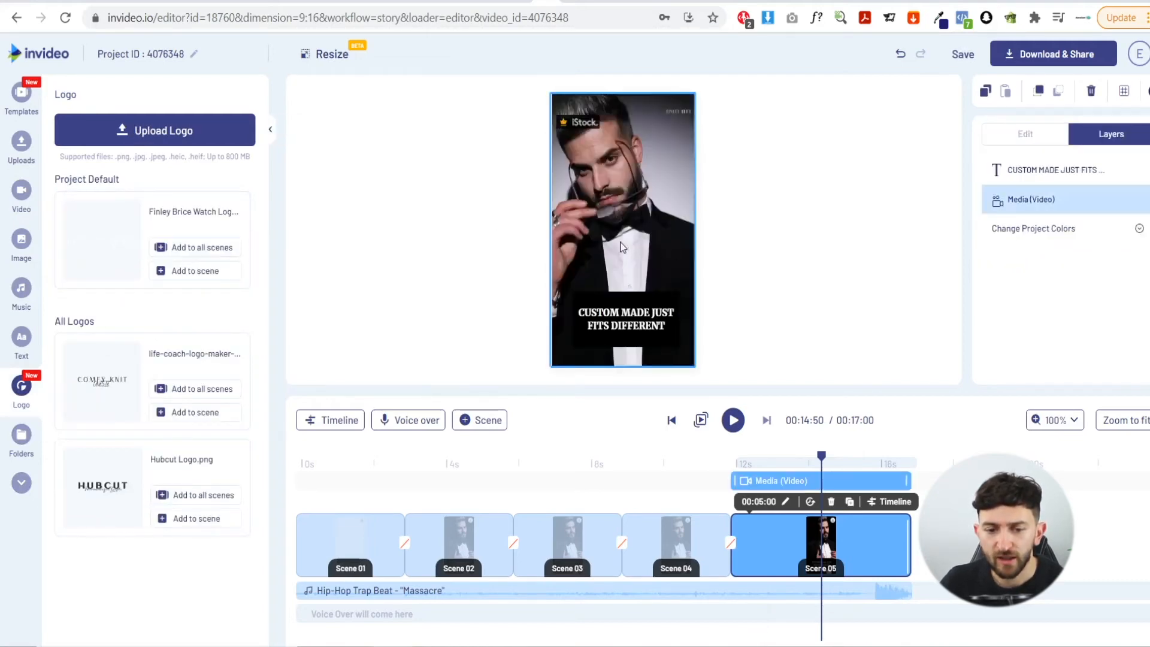
drag(671, 121, 617, 192)
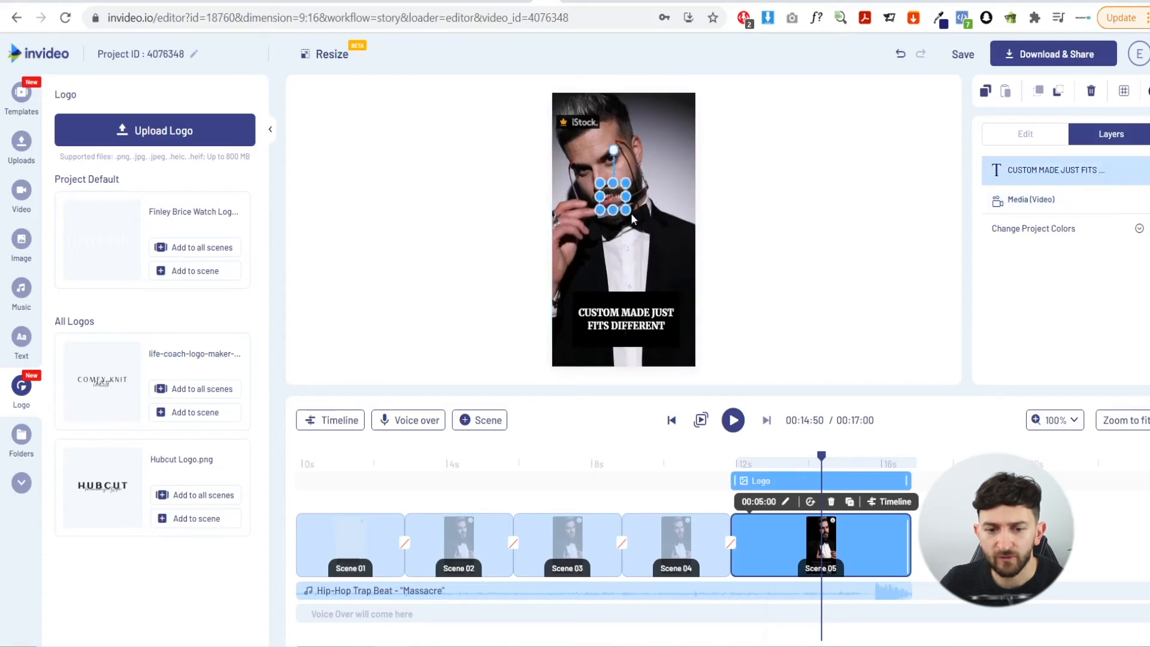
drag(719, 290, 726, 302)
drag(651, 245, 614, 230)
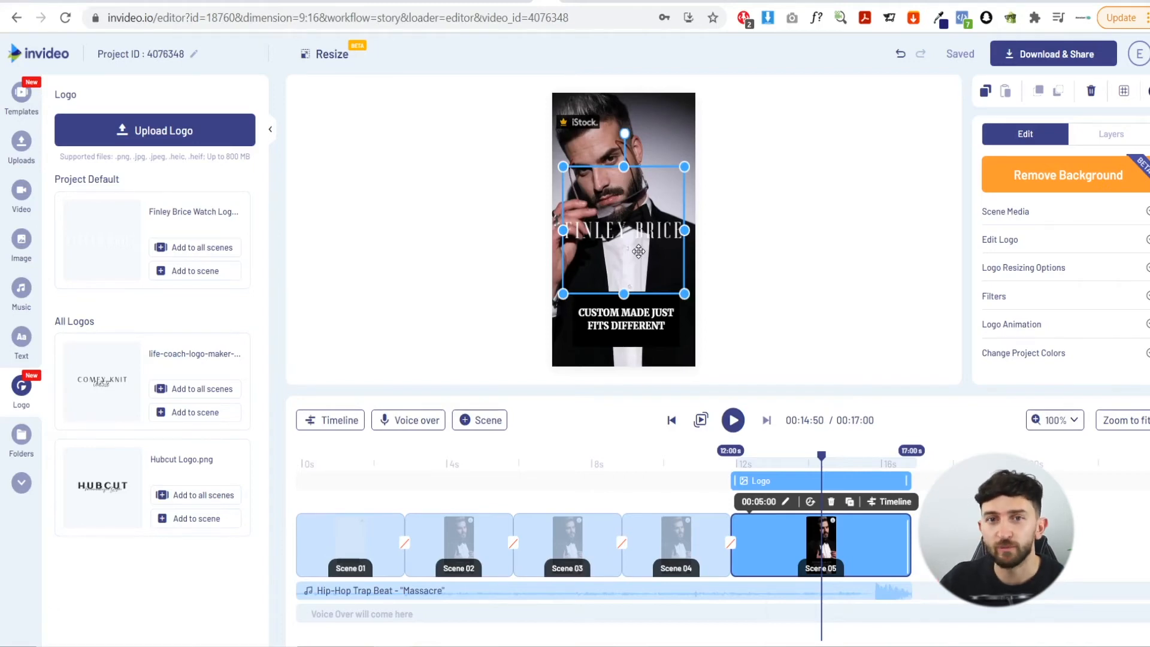
Move the "GET A CUSTOM MADE SUIT TODAY JUST $399" caption up, just below the logo
click(646, 325)
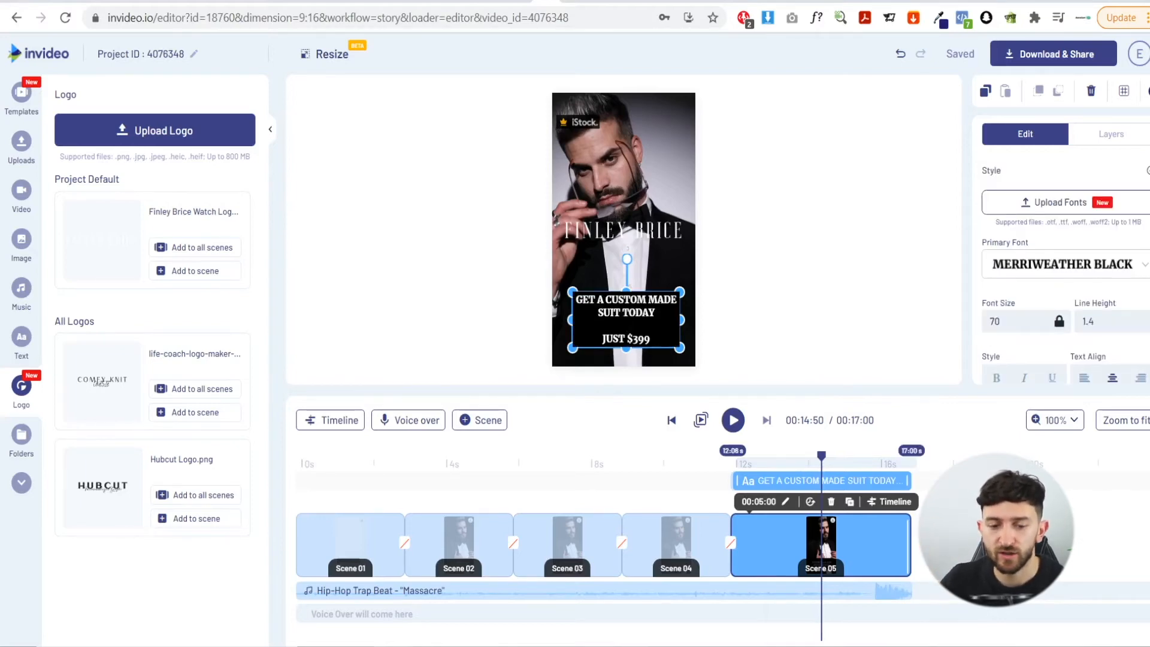
click(812, 323)
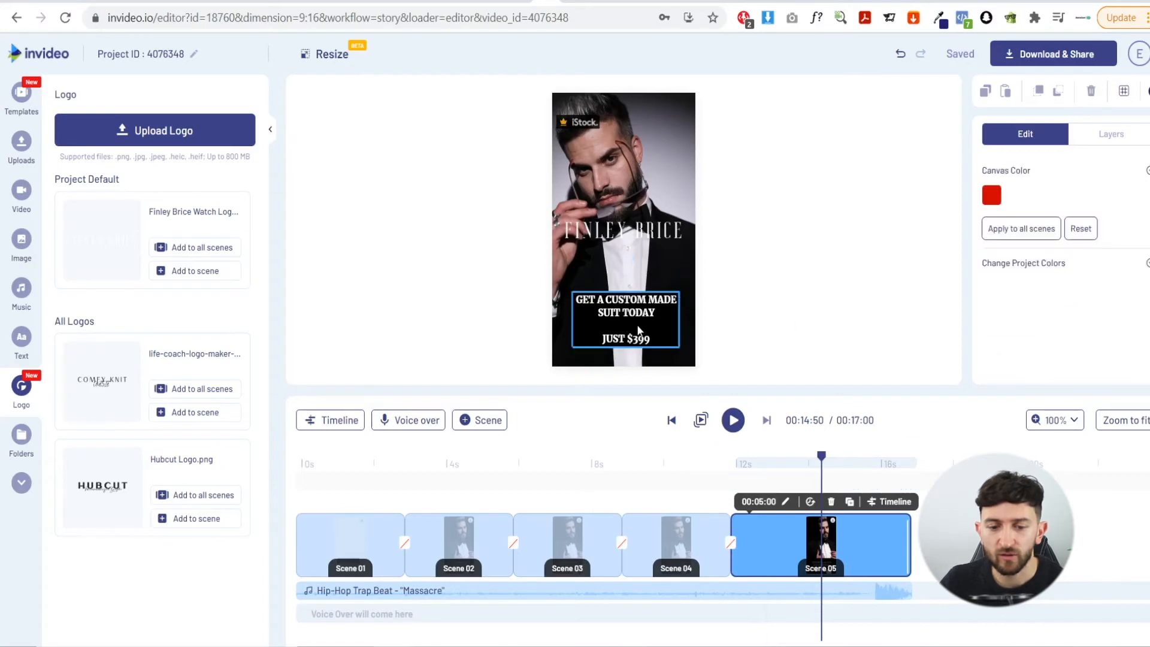
drag(638, 288, 634, 298)
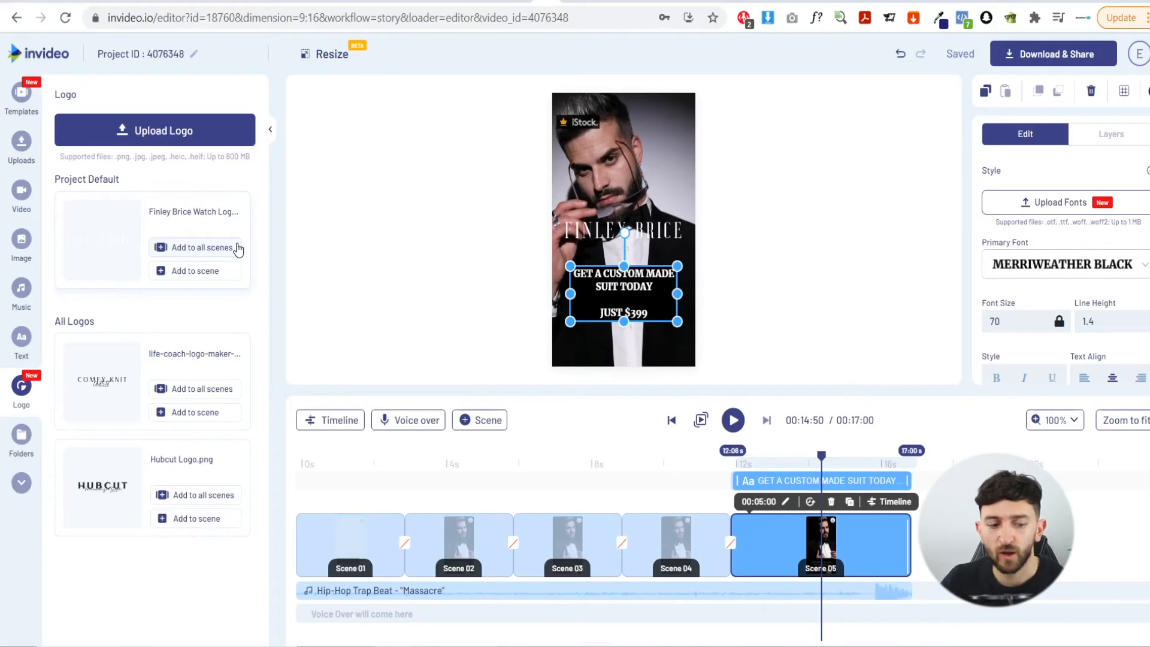
Search the stickers for "SWIPE UP" and place the upward chevron sticker along the bottom edge of the frame
click(21, 483)
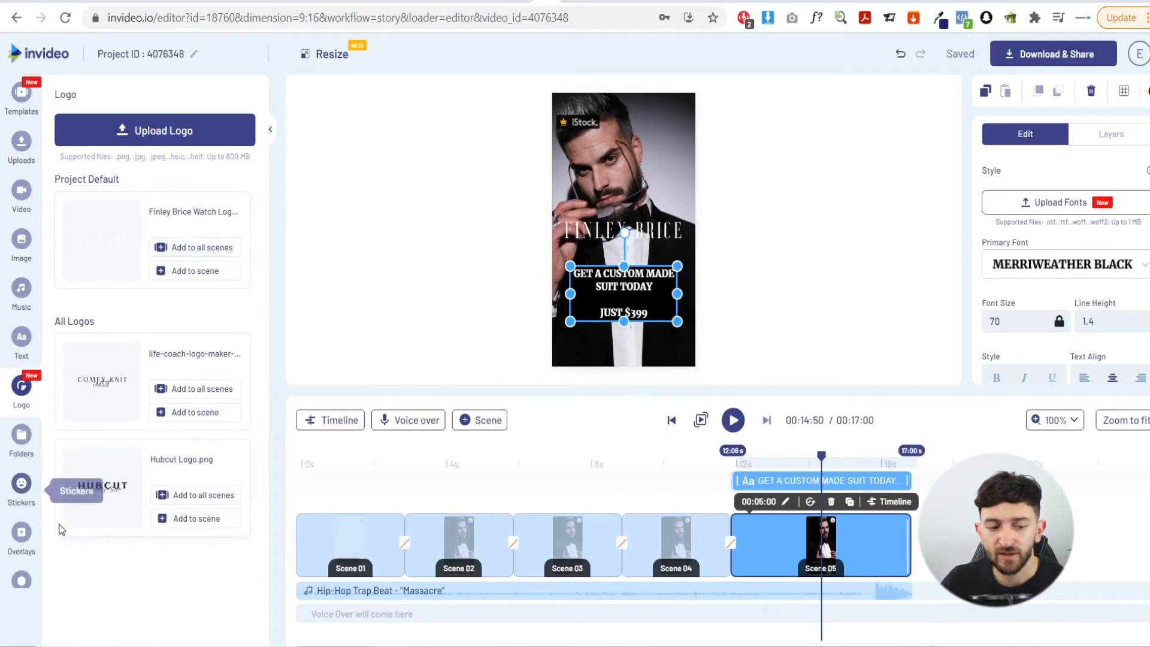
click(21, 484)
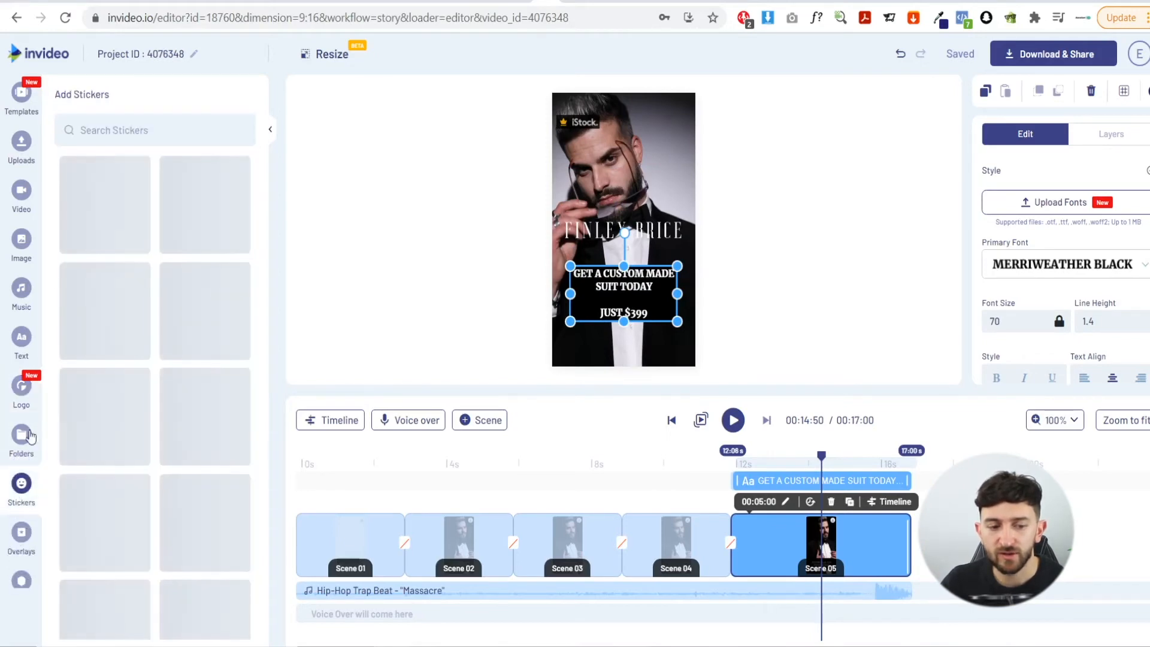
click(131, 131)
text(SWIPE UP)
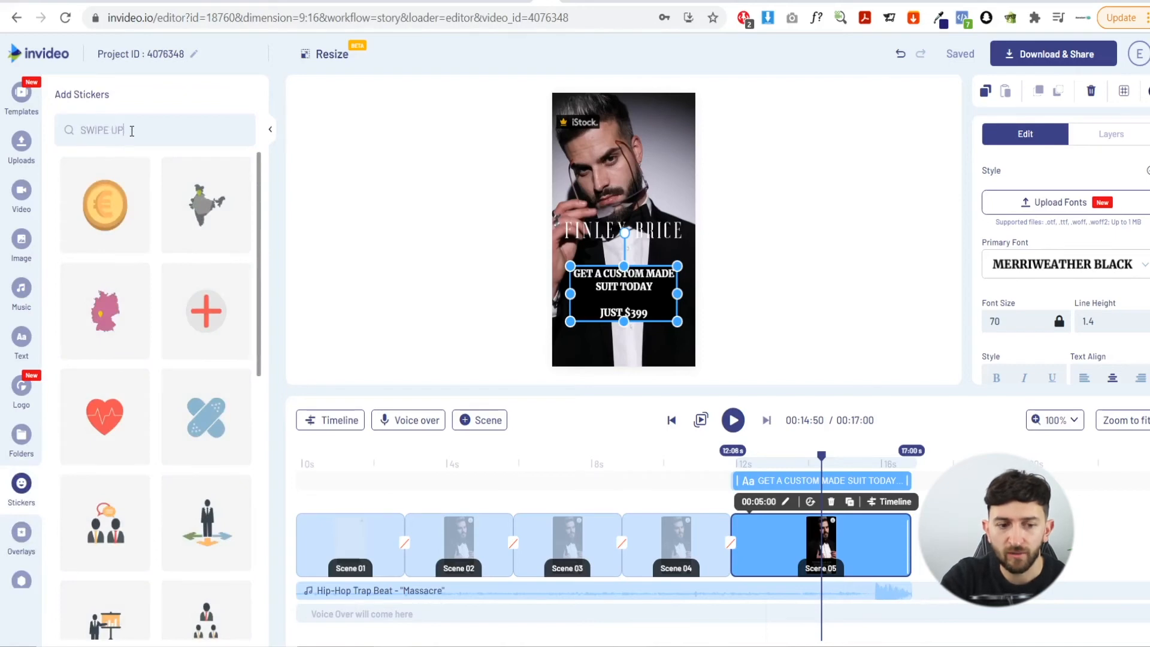
key(Return)
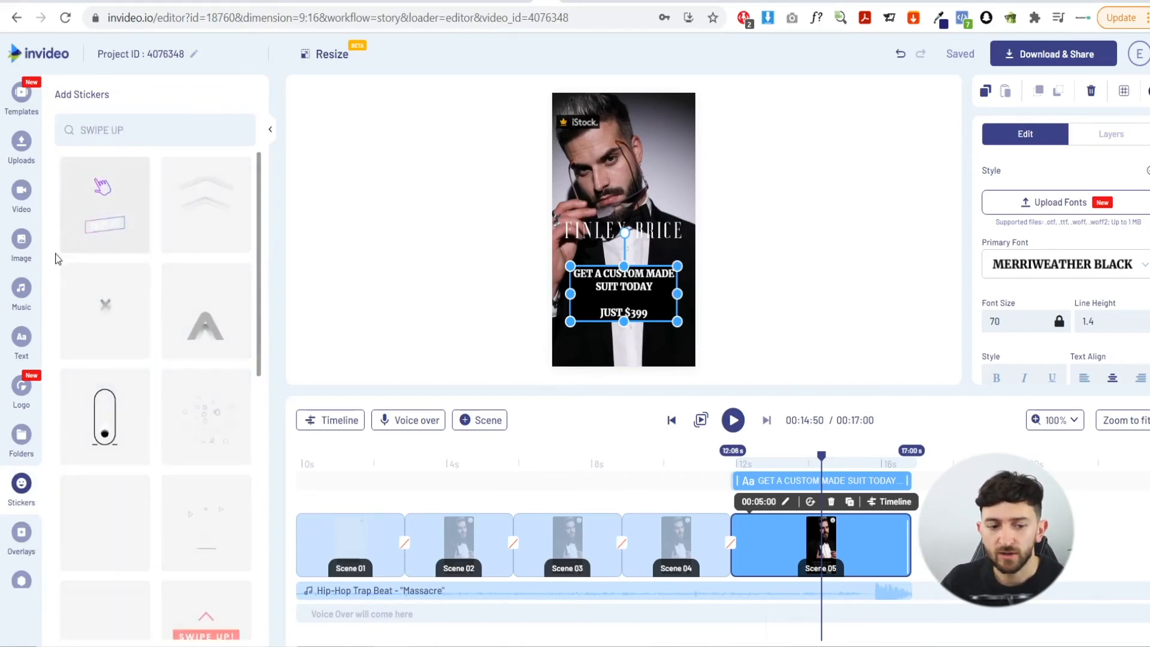
scroll(218, 307, down, 8)
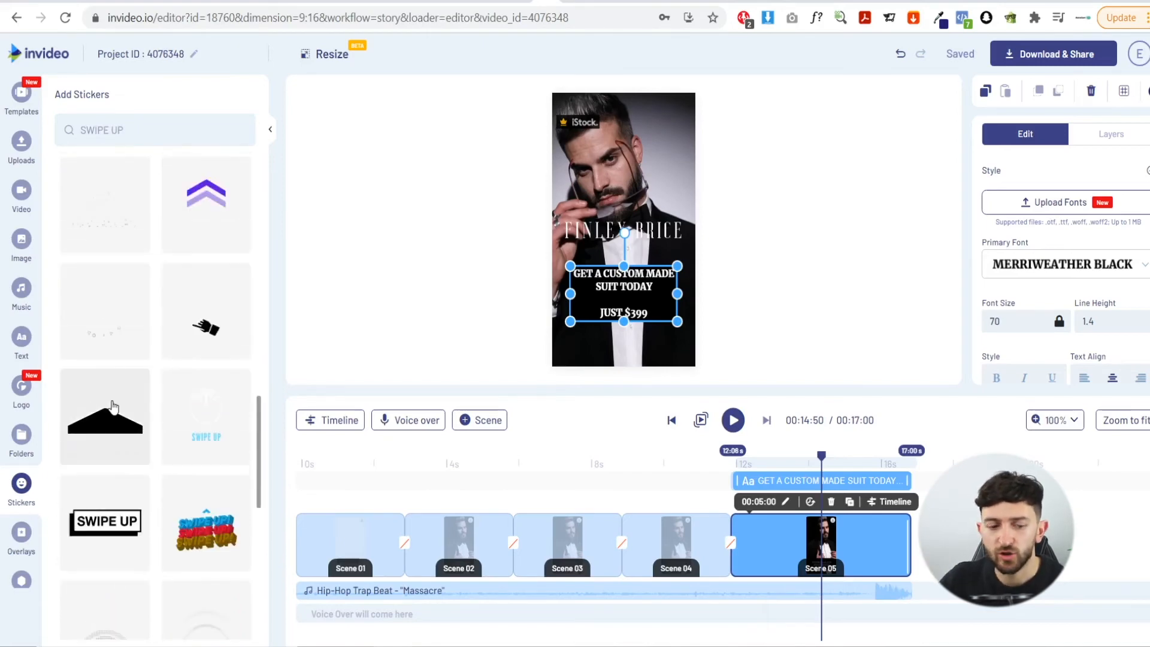
drag(111, 406, 629, 363)
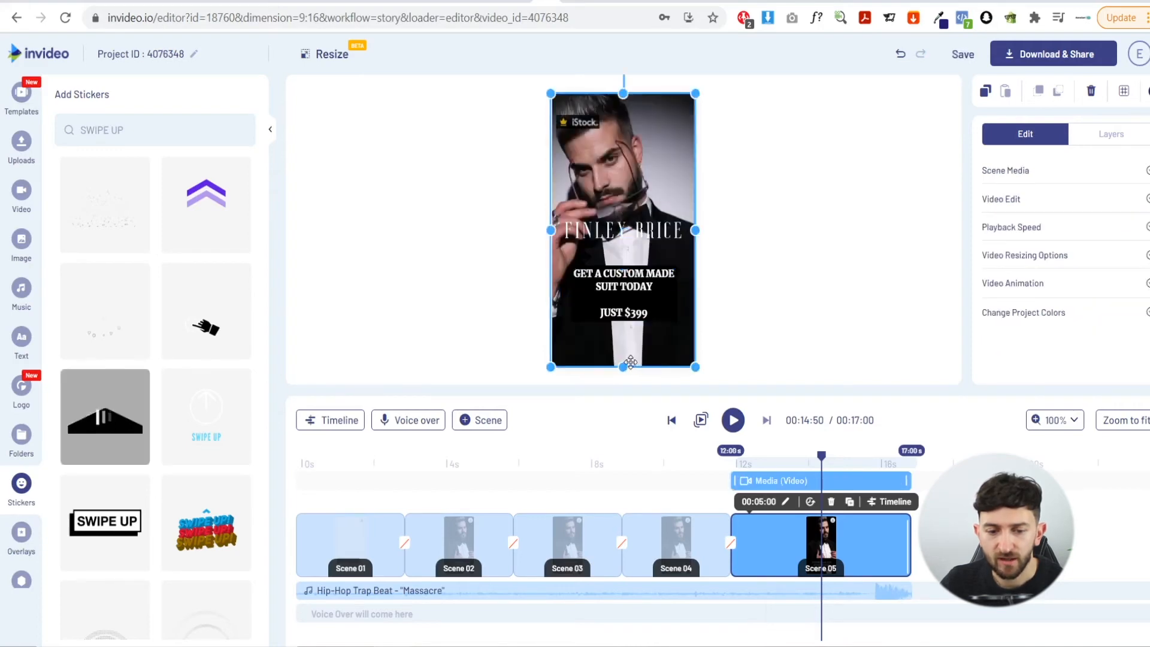
drag(628, 228, 681, 384)
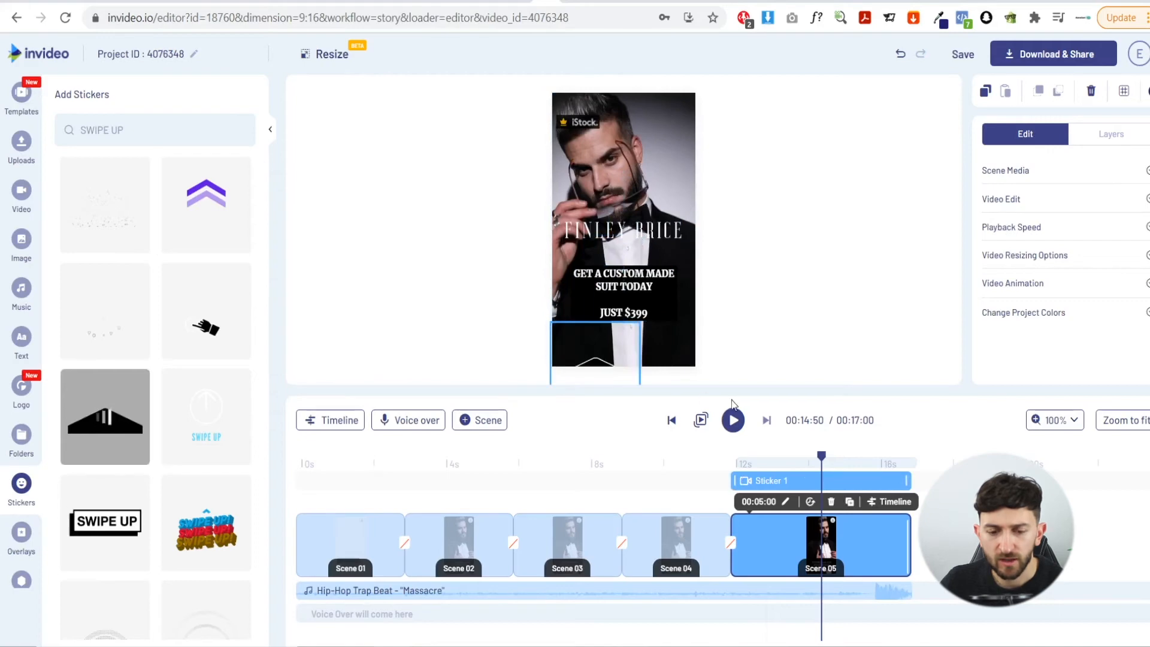
drag(626, 350, 632, 305)
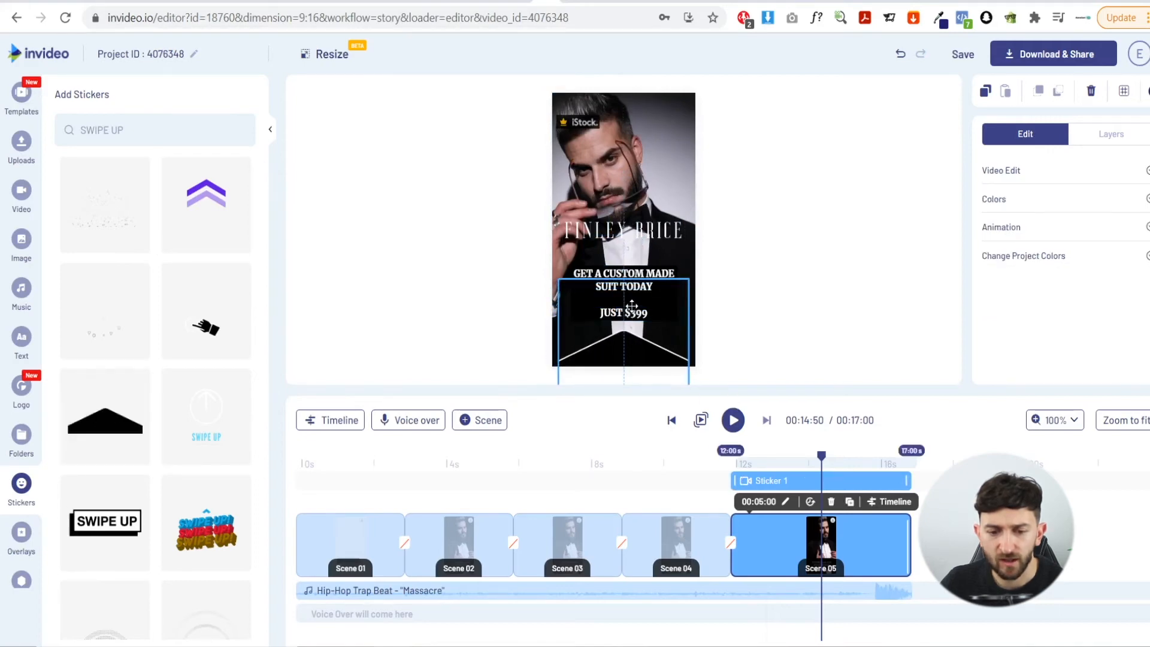
Play back the final scene, then download the finished video
click(727, 460)
click(727, 460)
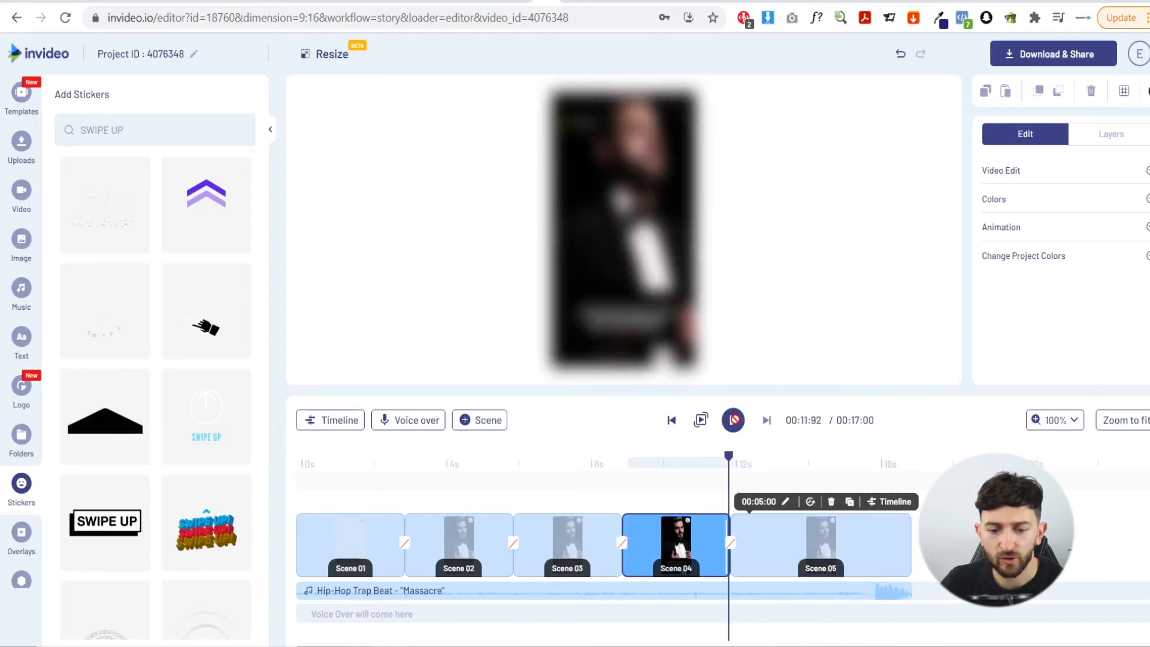
click(734, 420)
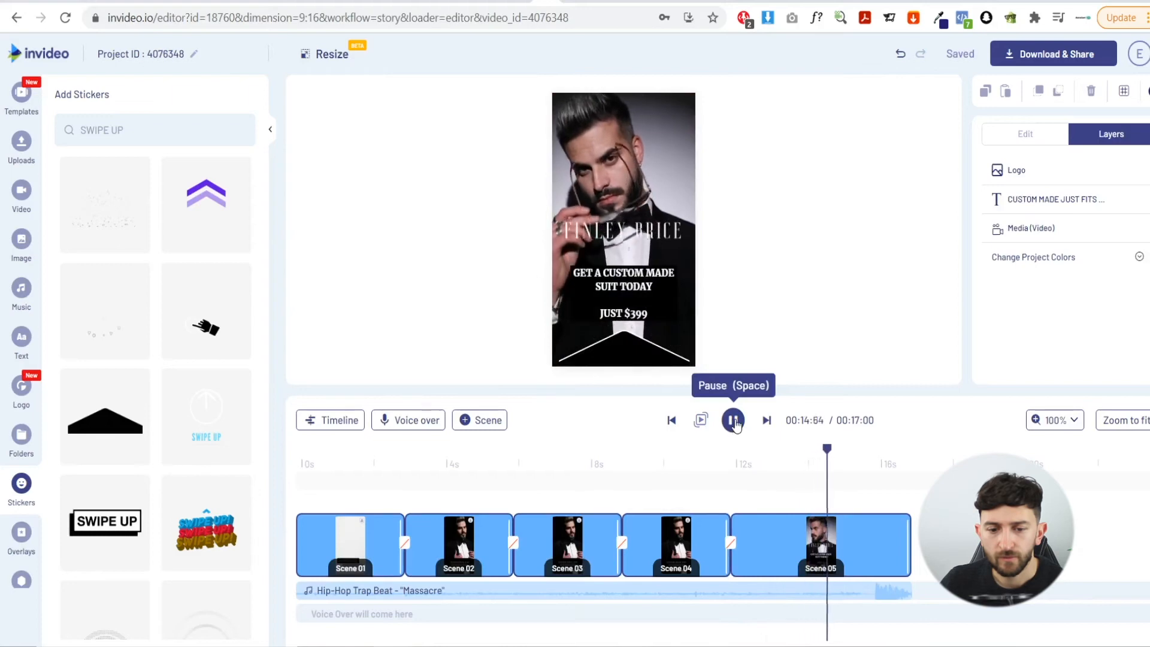
click(735, 422)
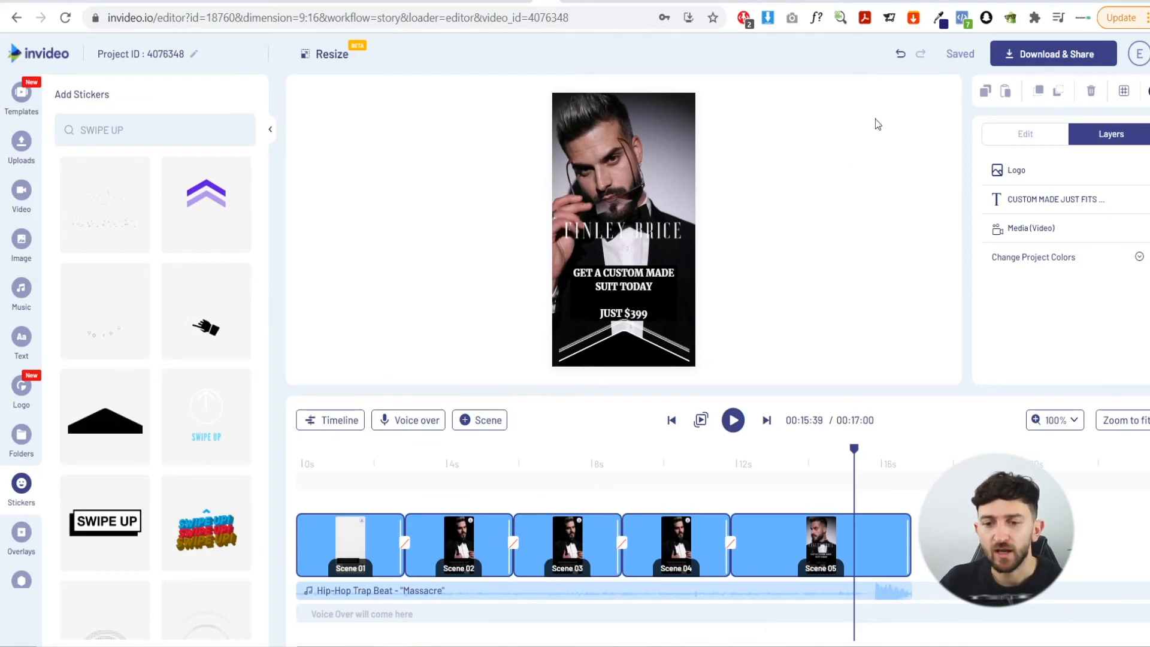
click(1020, 58)
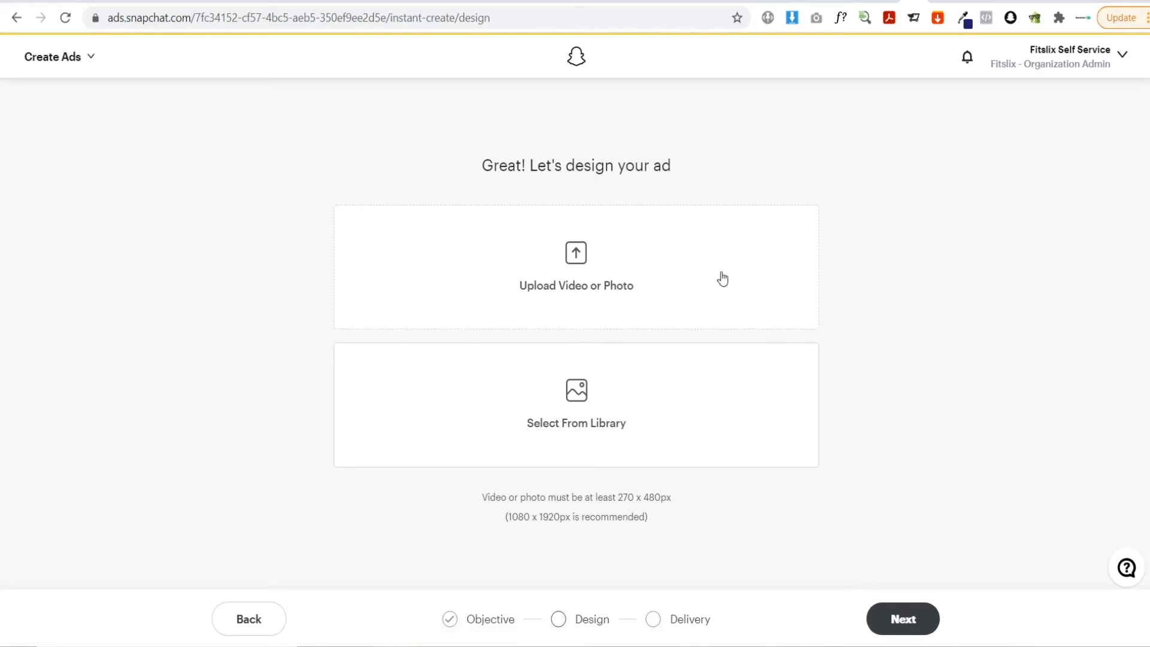
In Snapchat Ads Manager, upload the downloaded InVideo MP4 file as the ad's media
click(612, 280)
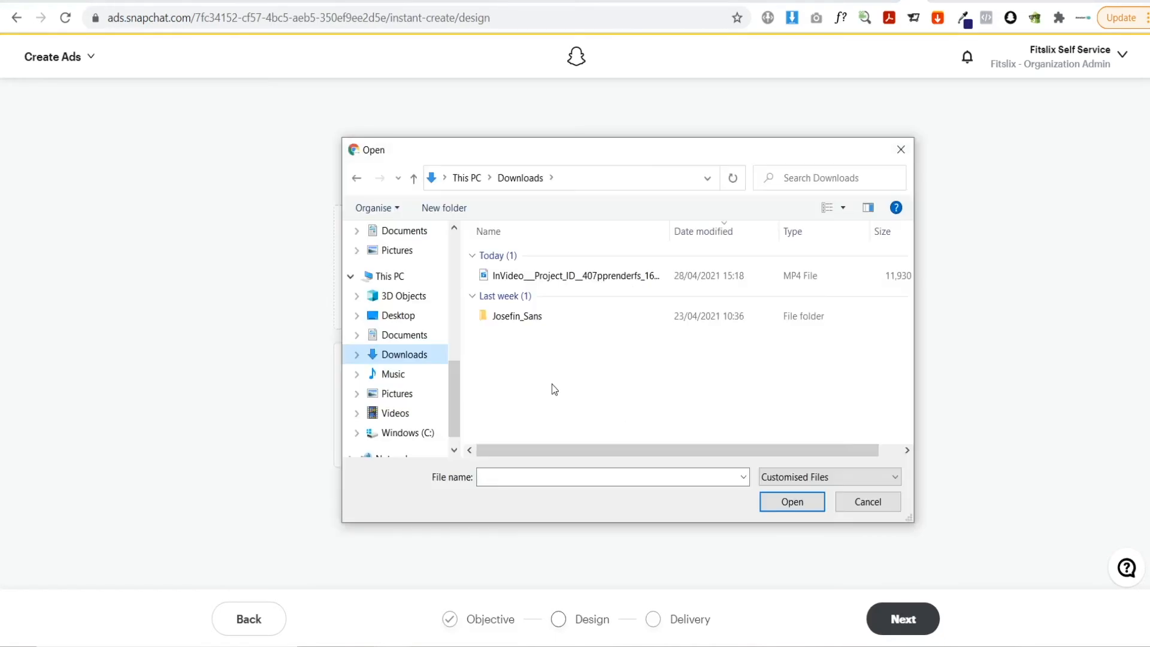
click(569, 276)
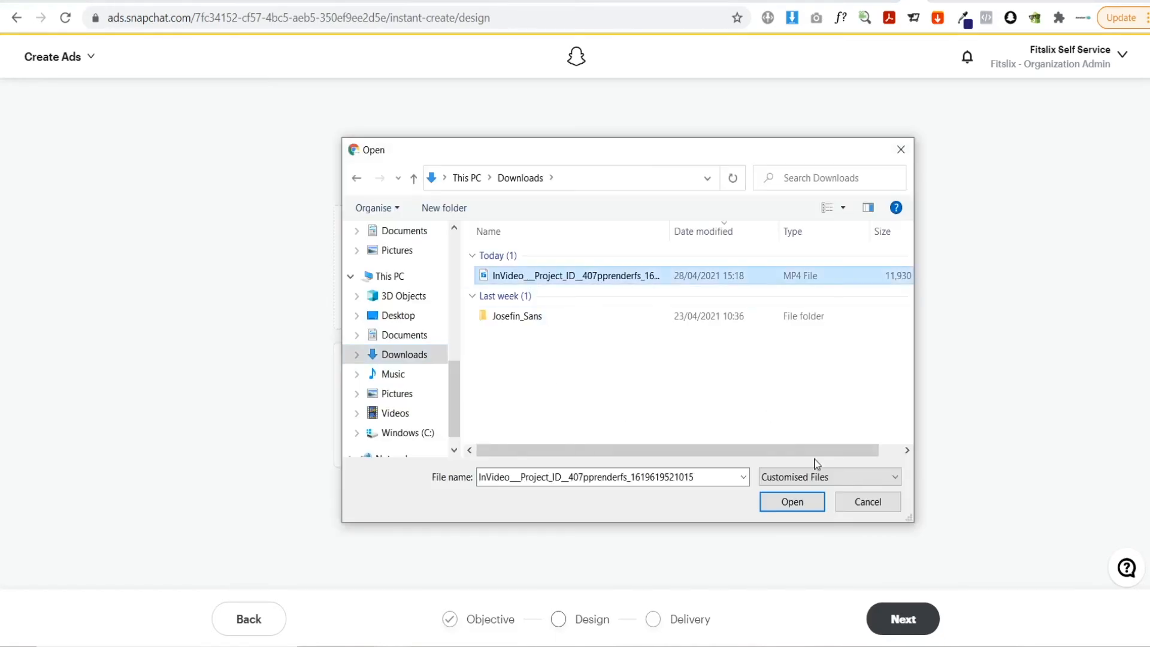
click(806, 503)
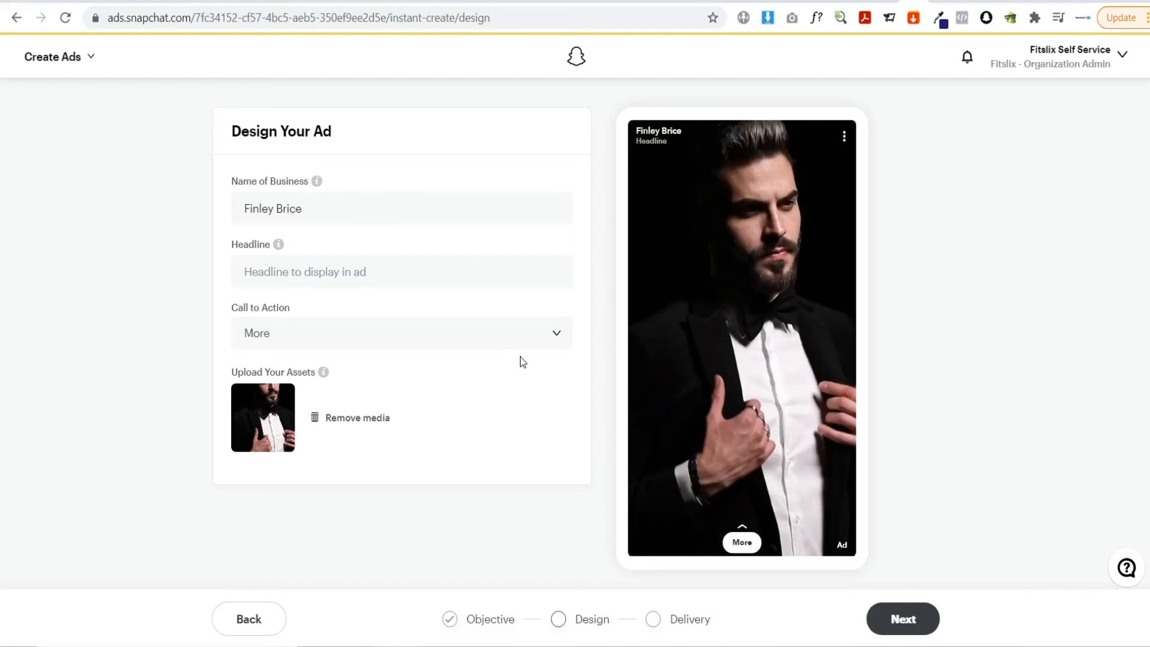
Enter the ad headline "Affordable Tailor Made Suits"
click(246, 211)
click(286, 271)
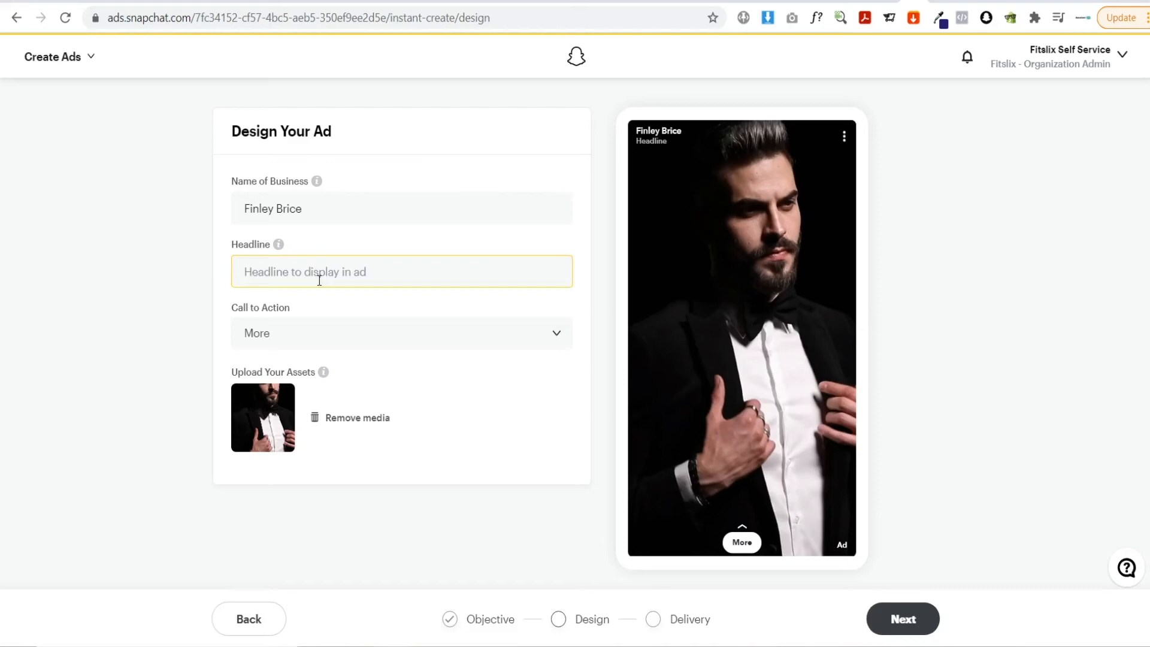
click(319, 281)
text(Affordable Tailor Made SUITS)
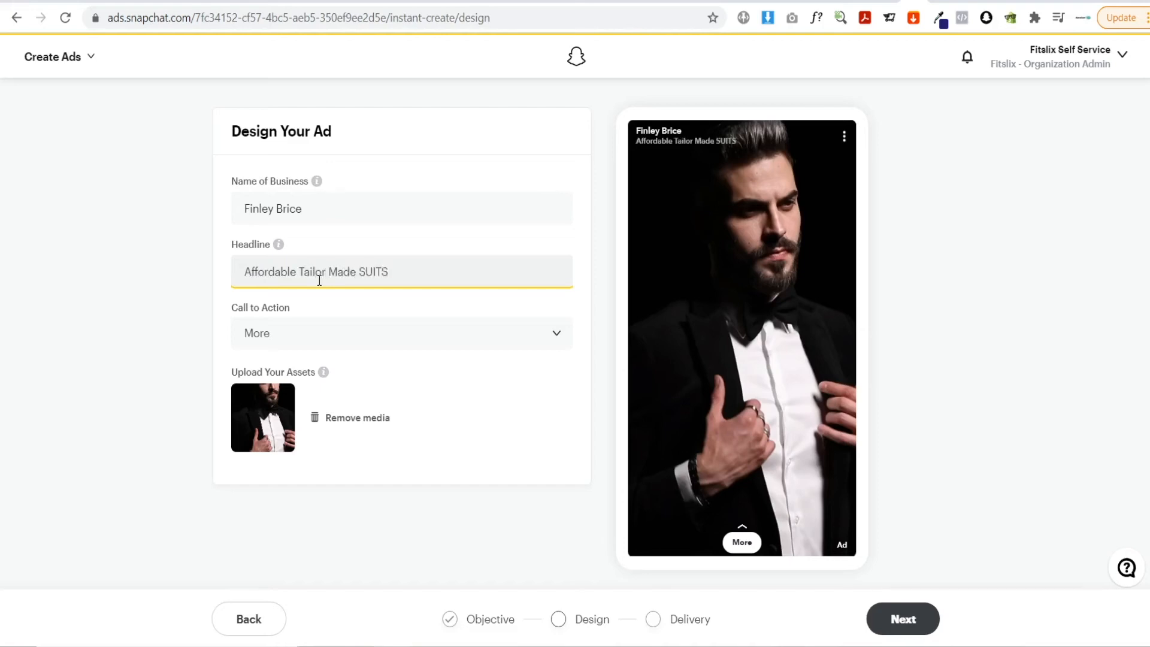
key(BackSpace)
key(BackSpace)
key(BackSpace)
key(BackSpace)
text(uits)
Set the ad's call to action to Shop Now
click(297, 339)
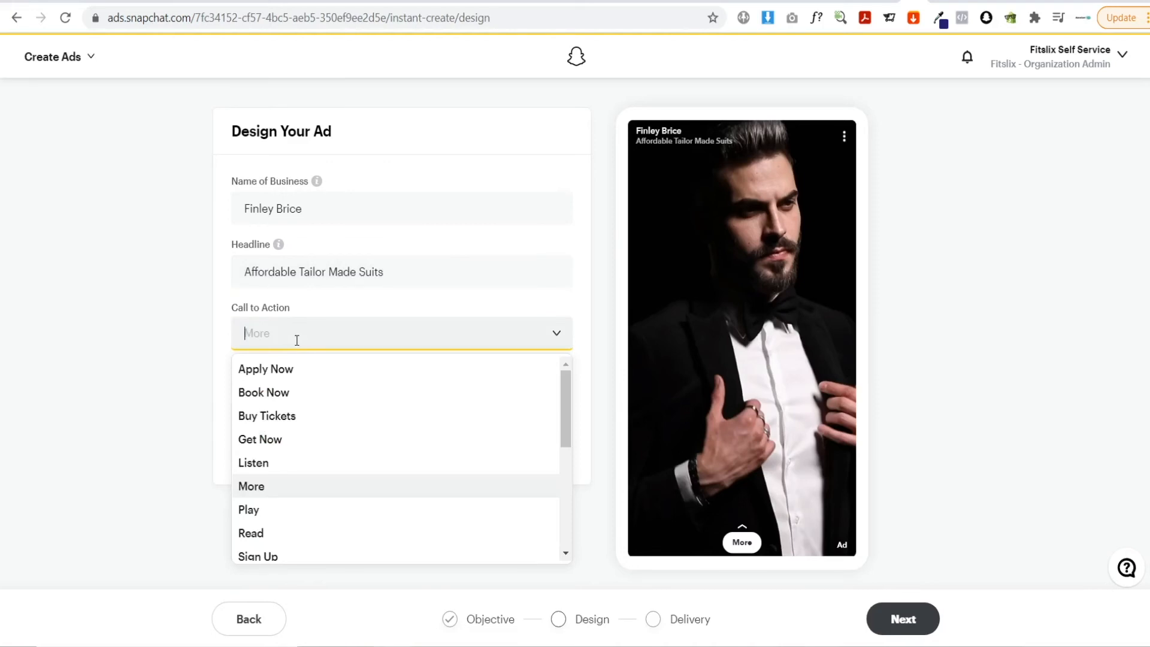
scroll(323, 454, down, 3)
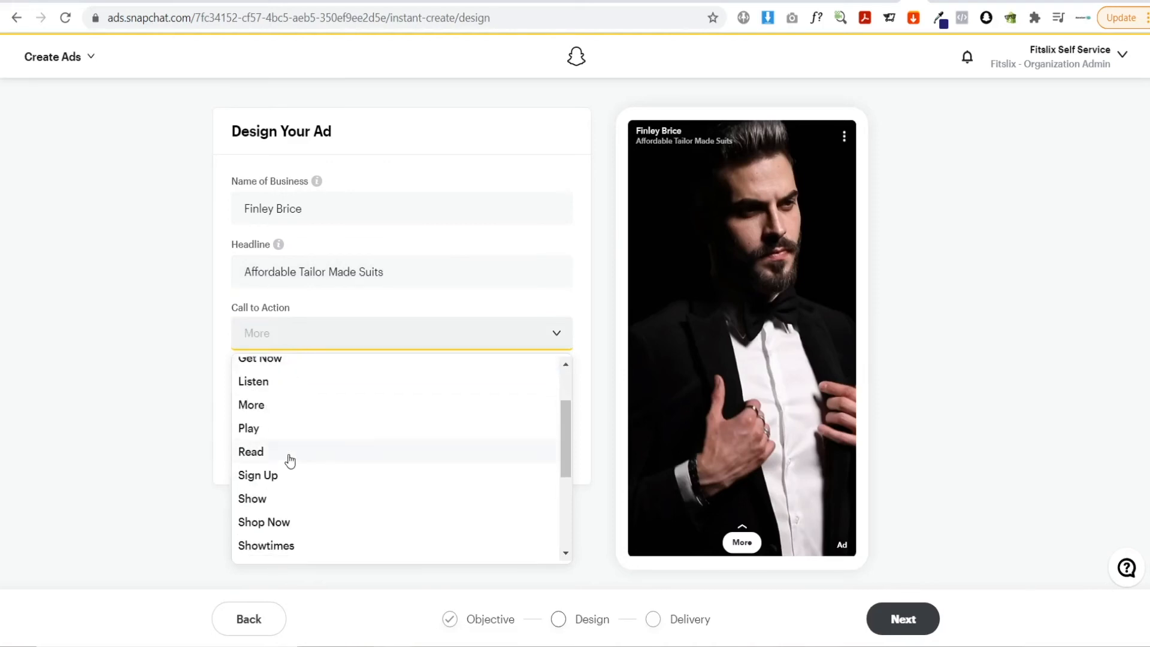
scroll(322, 461, down, 2)
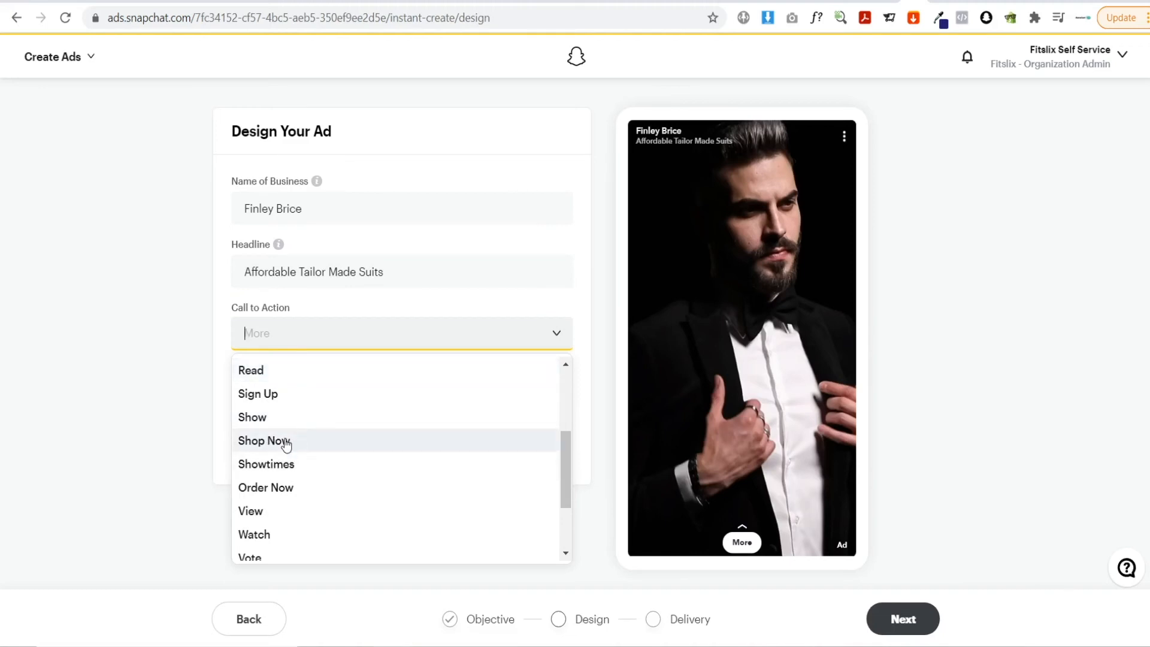
scroll(284, 444, up, 4)
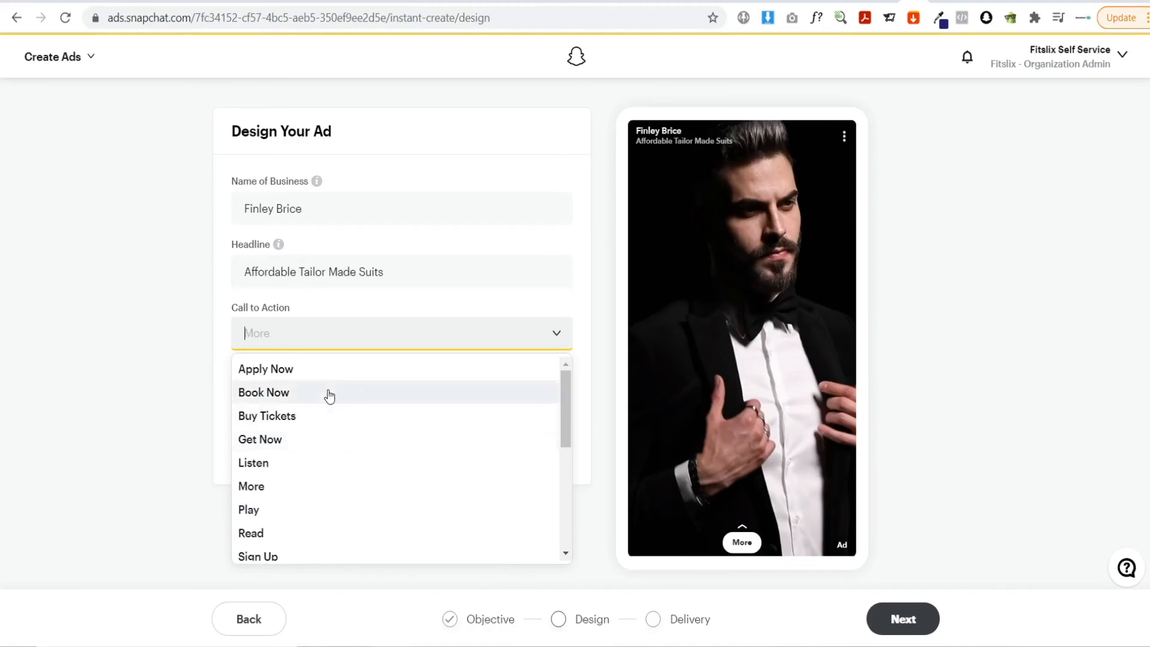
scroll(329, 397, down, 2)
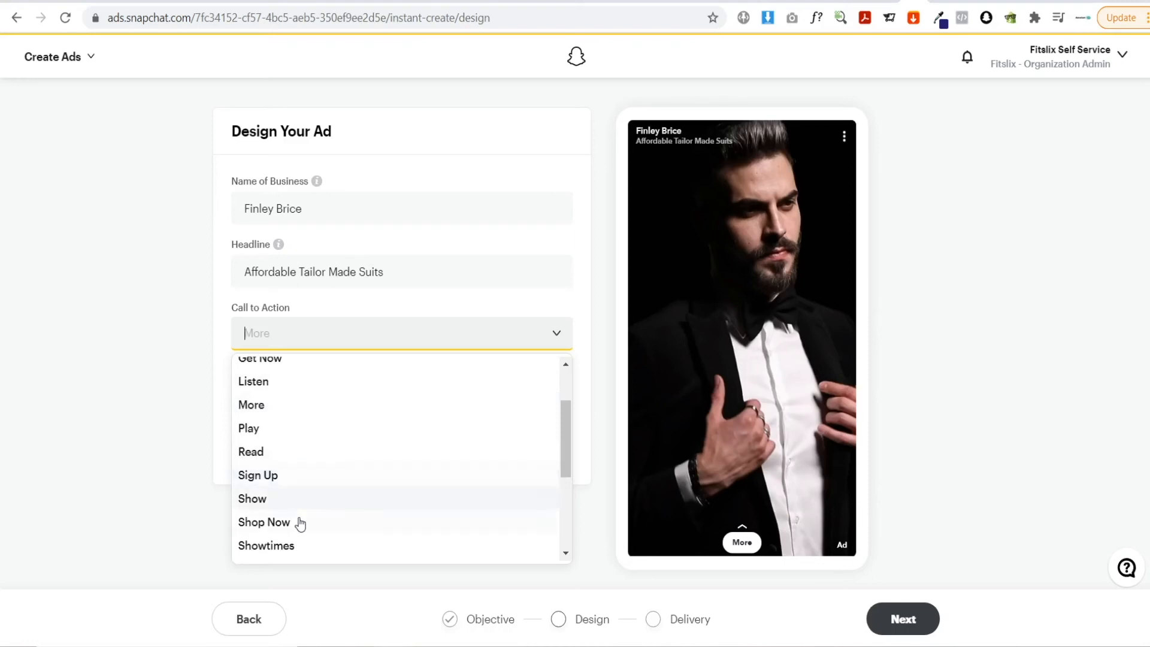
click(328, 520)
click(117, 485)
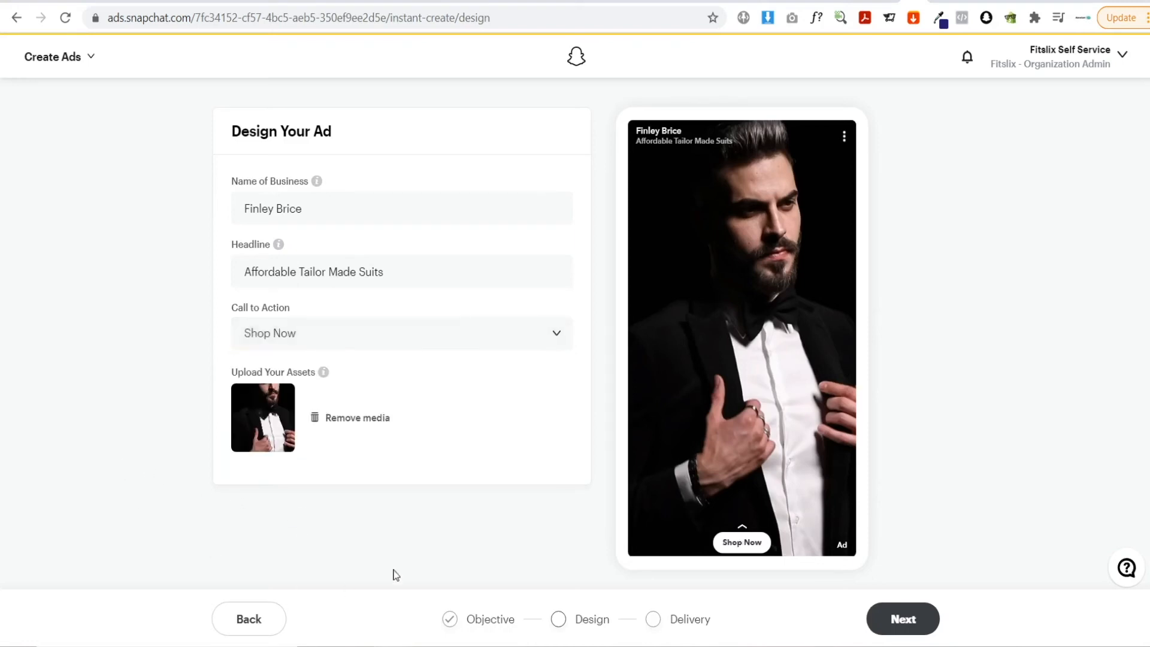
Move on to the delivery settings and target the ad's demographics at males only
click(897, 620)
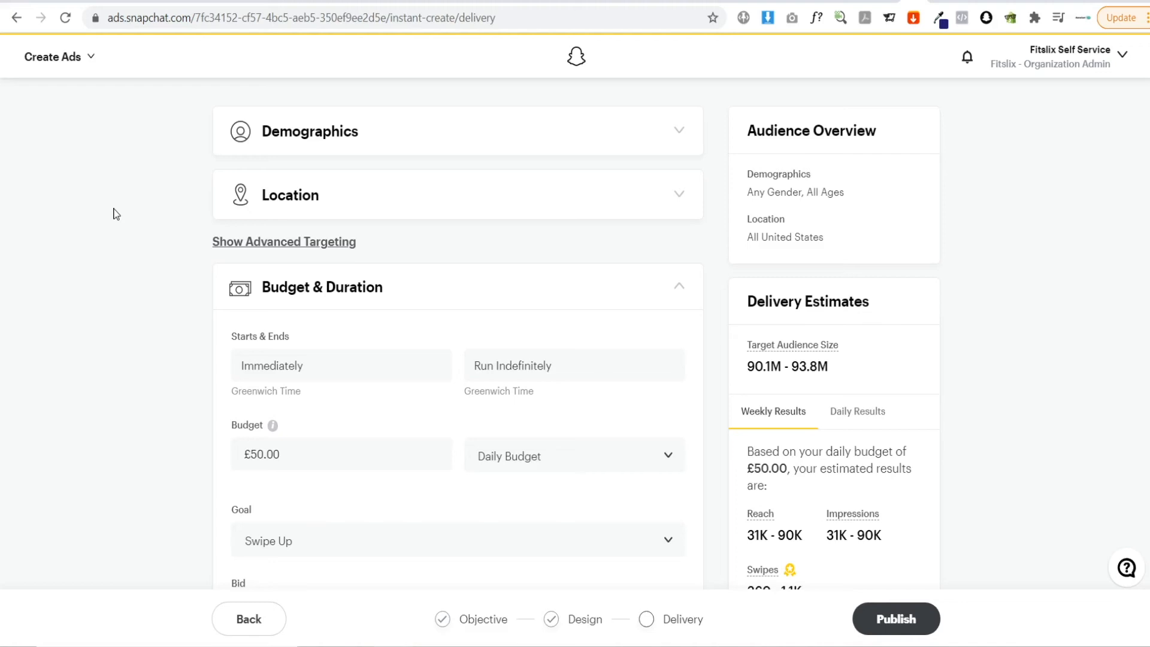
click(591, 156)
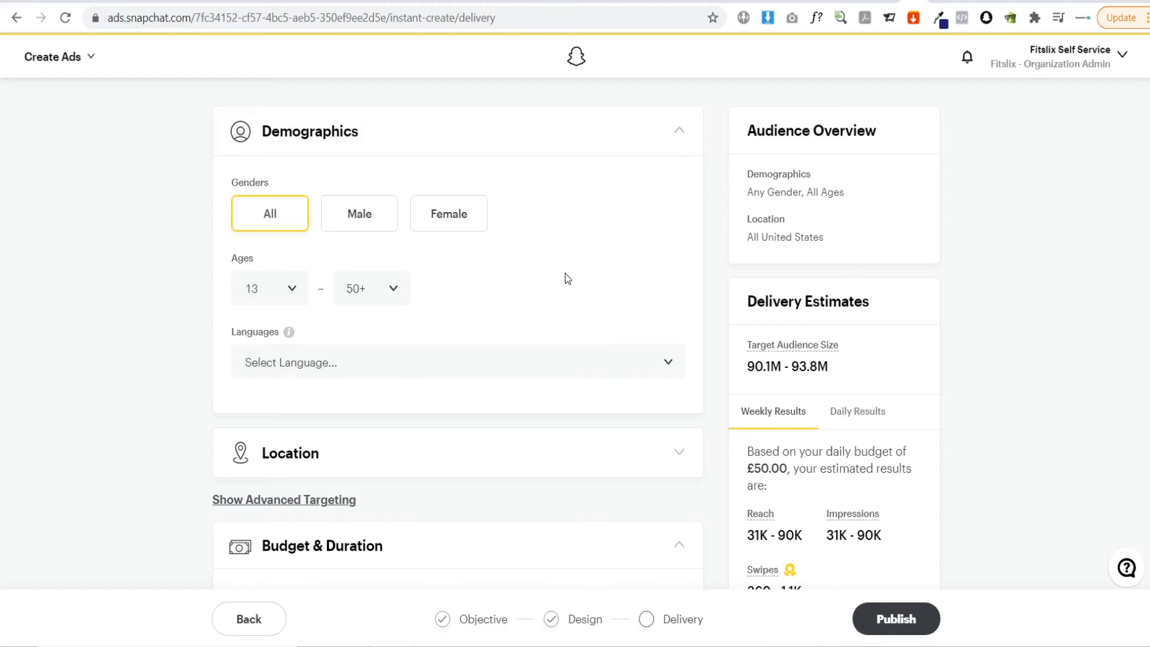
click(359, 214)
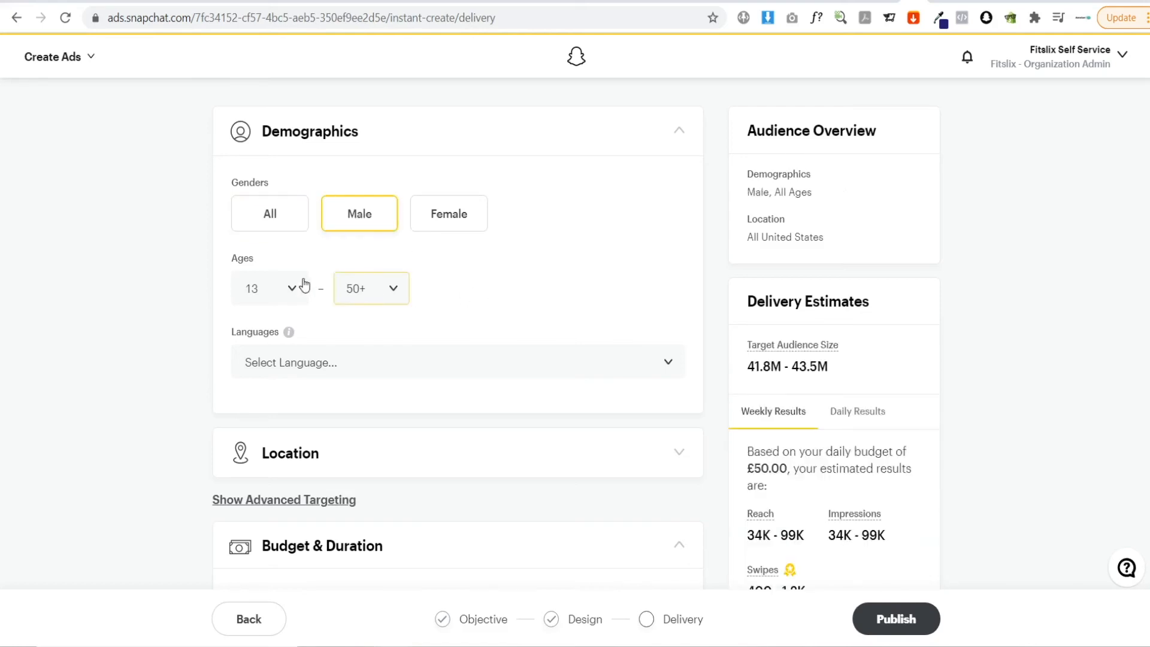
Set the audience age range from 21 to 45
click(288, 288)
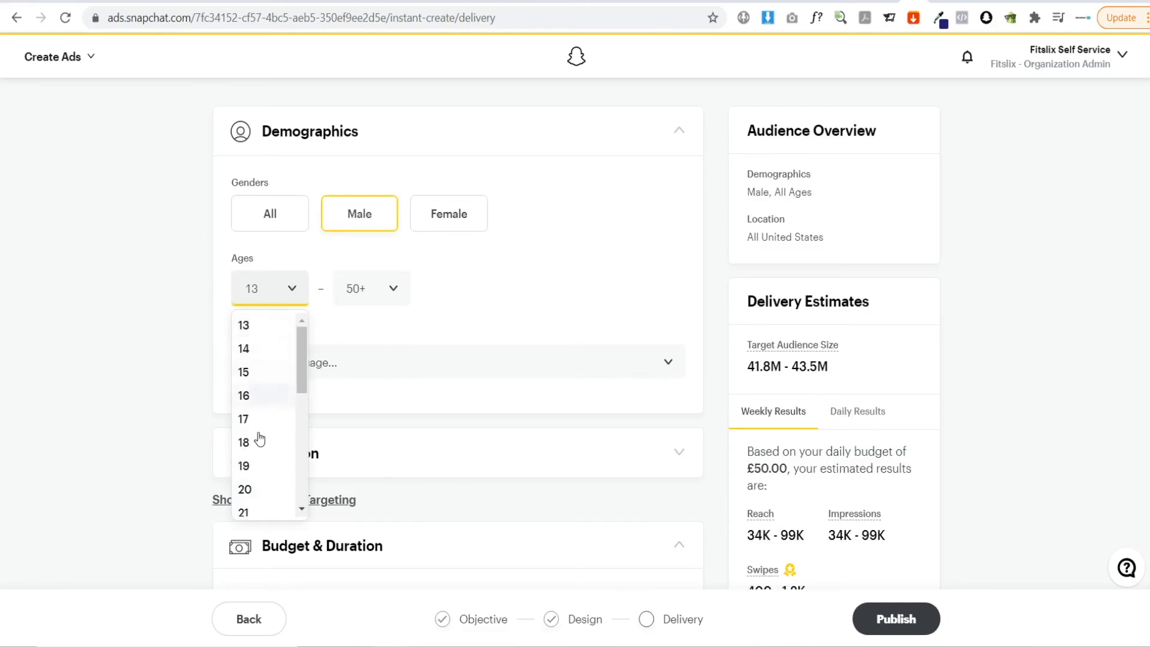
click(250, 507)
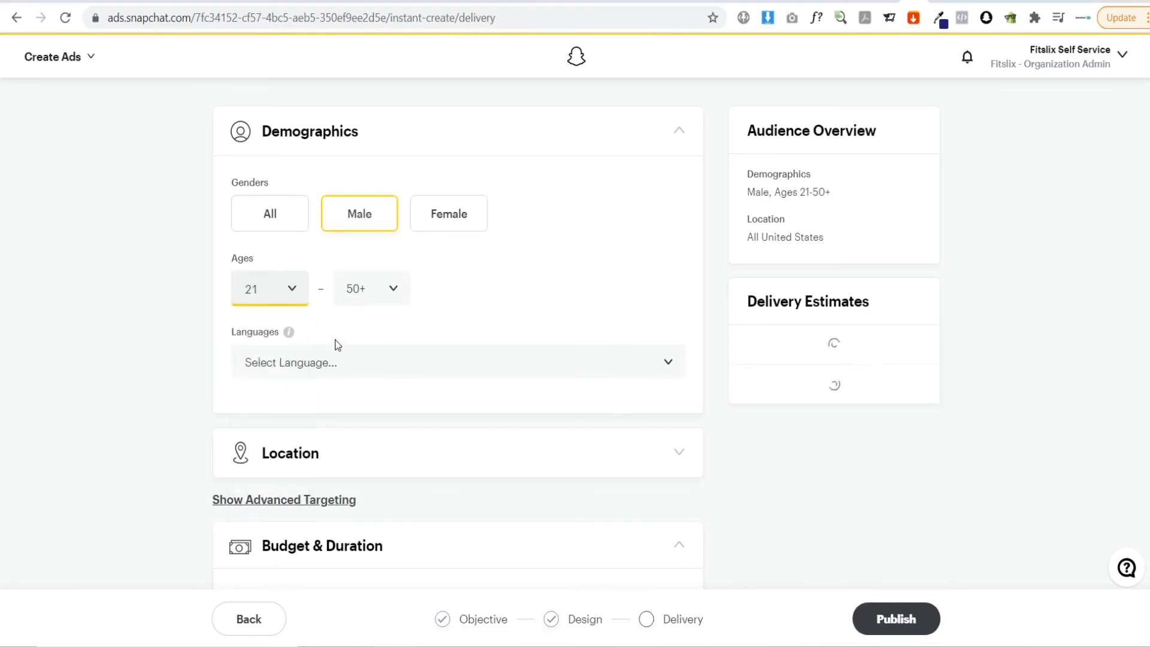
click(385, 297)
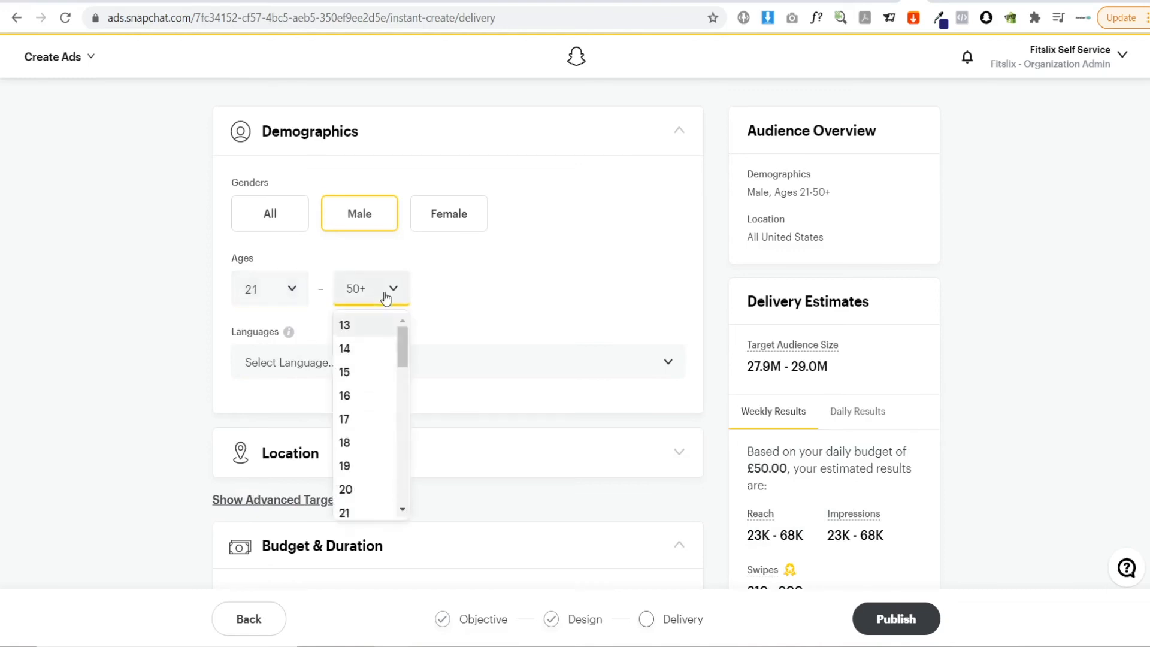
scroll(376, 420, down, 4)
scroll(378, 433, down, 5)
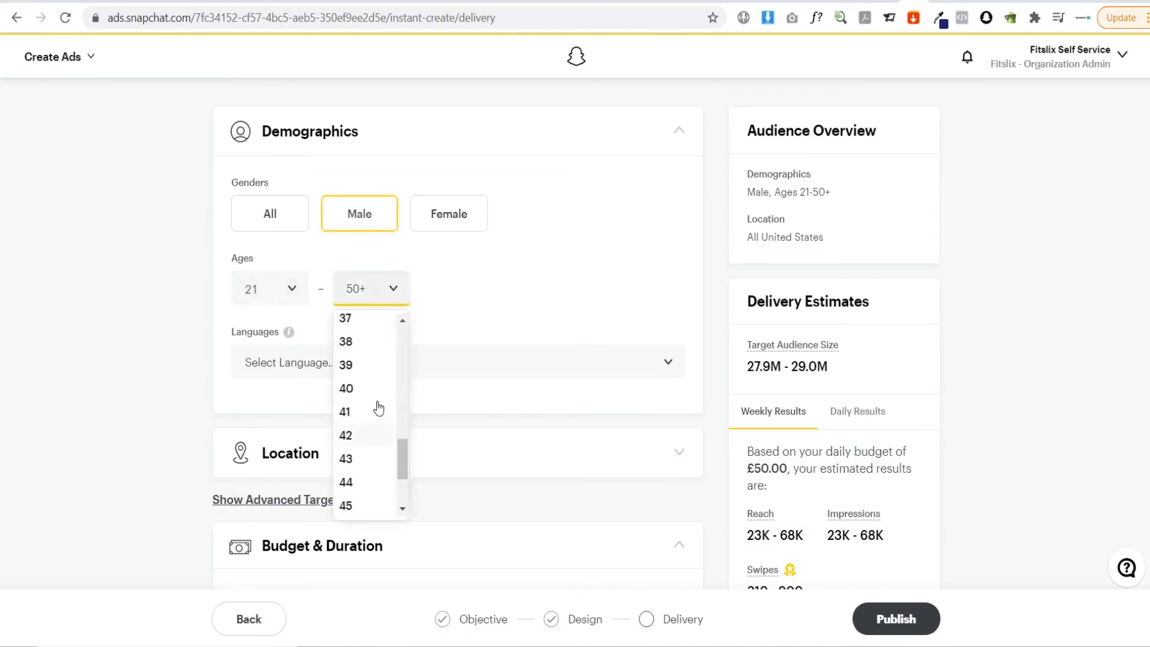
click(349, 507)
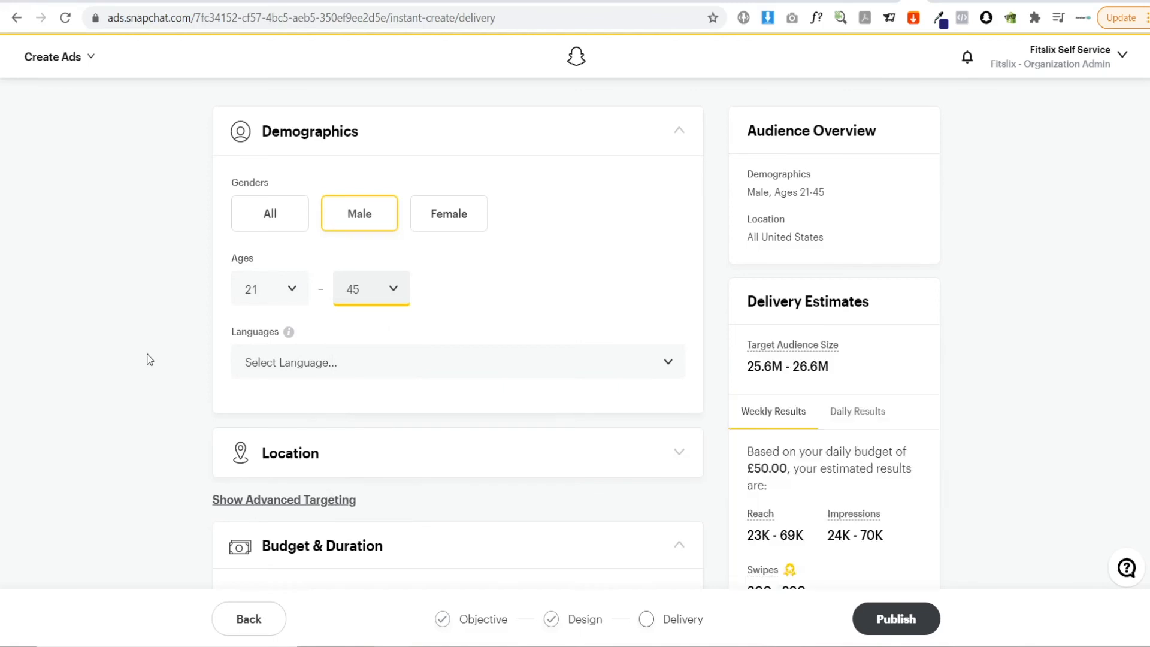
Set the audience language to English
scroll(262, 362, down, 2)
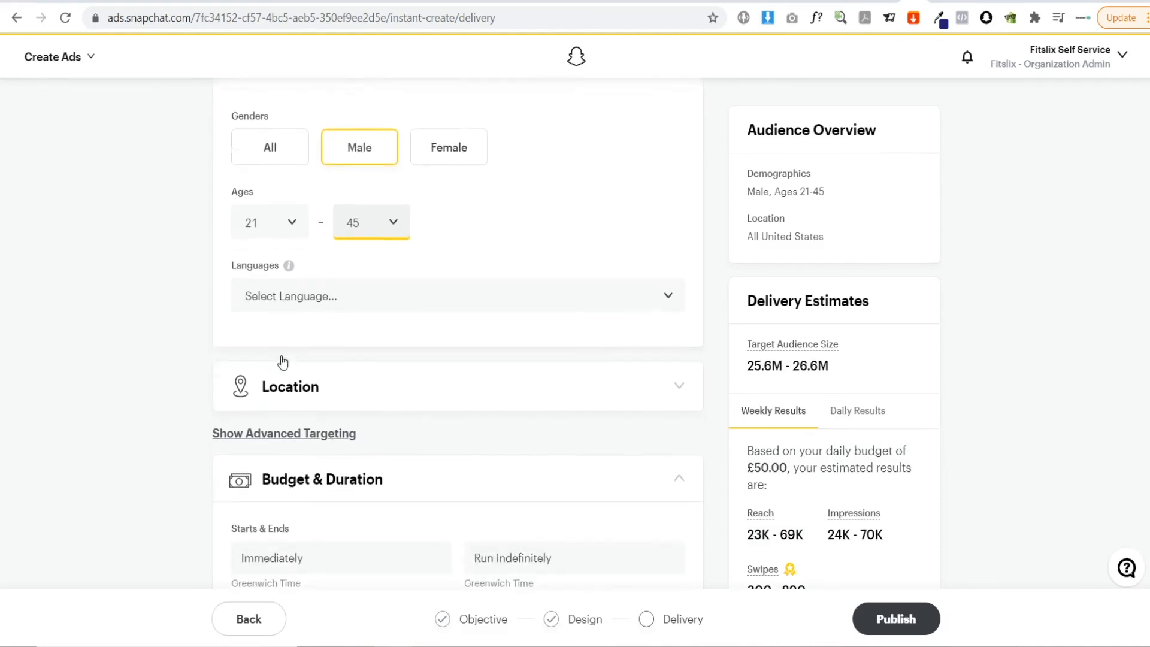
click(314, 280)
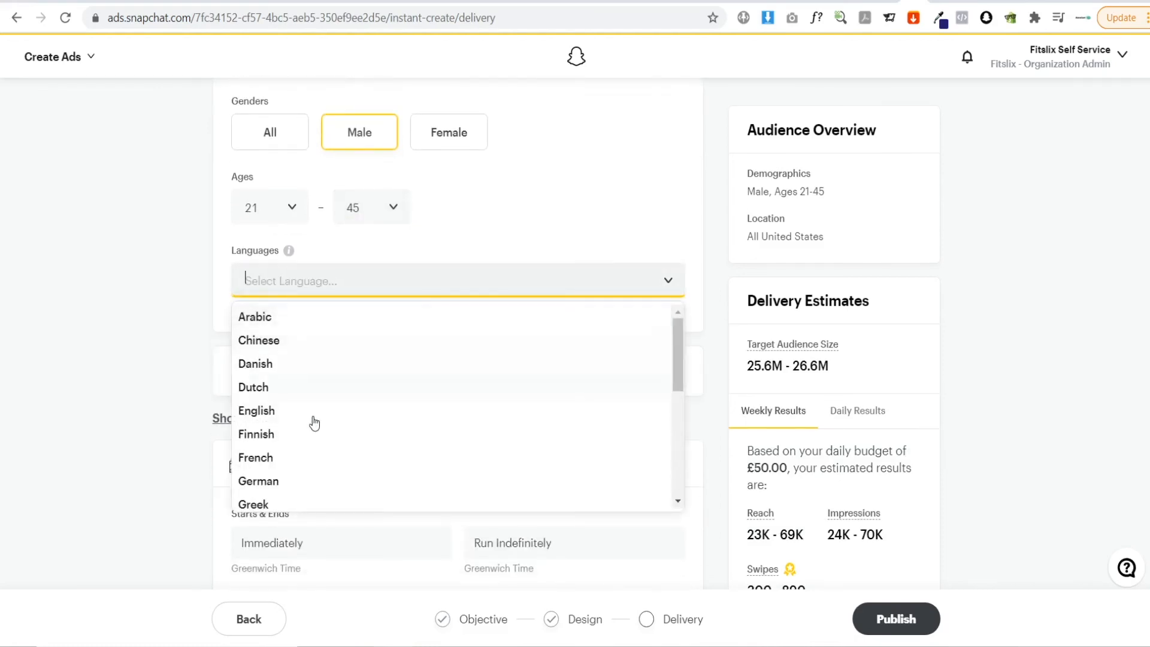
scroll(316, 423, down, 5)
scroll(331, 440, up, 3)
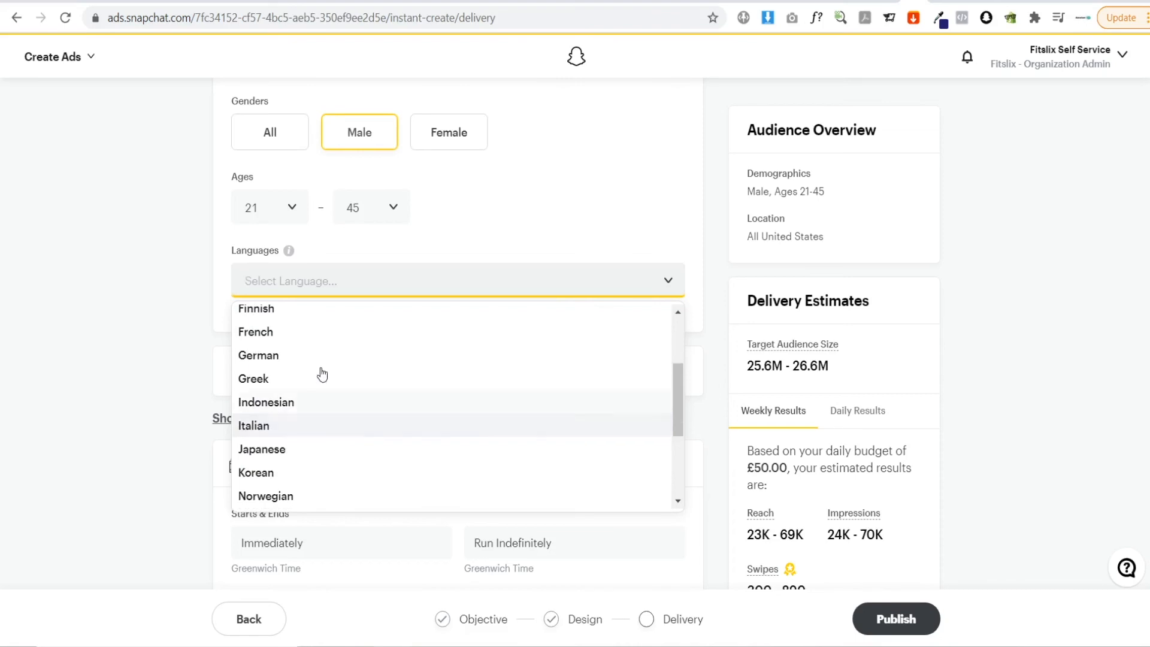
scroll(342, 411, up, 2)
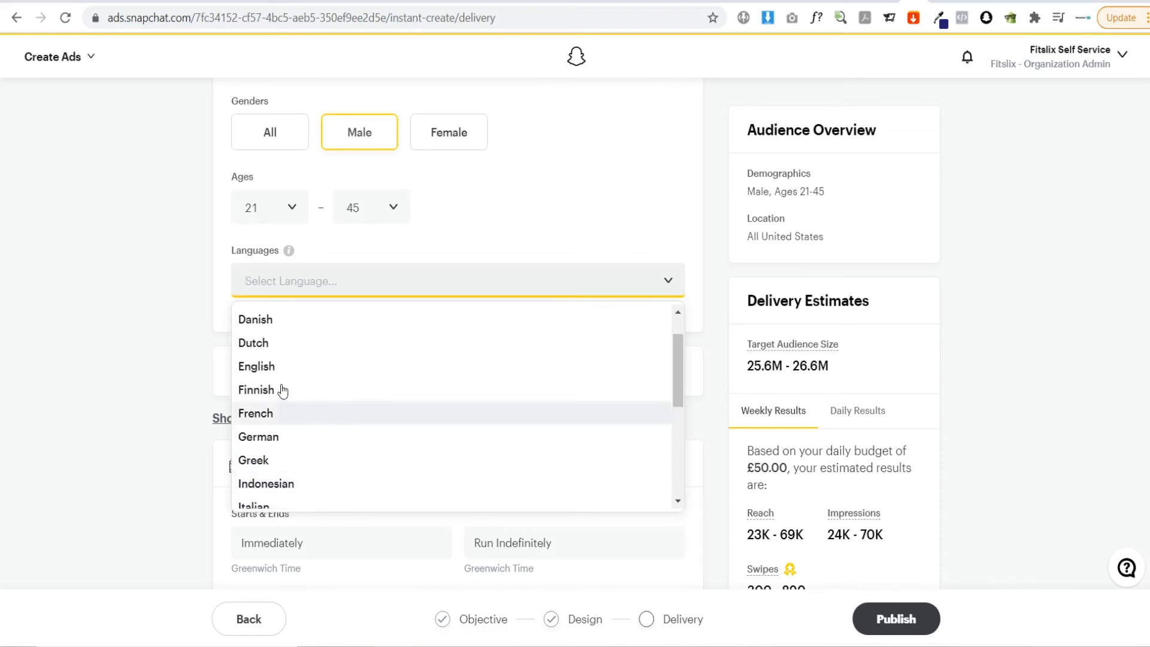
click(277, 367)
scroll(460, 318, down, 1)
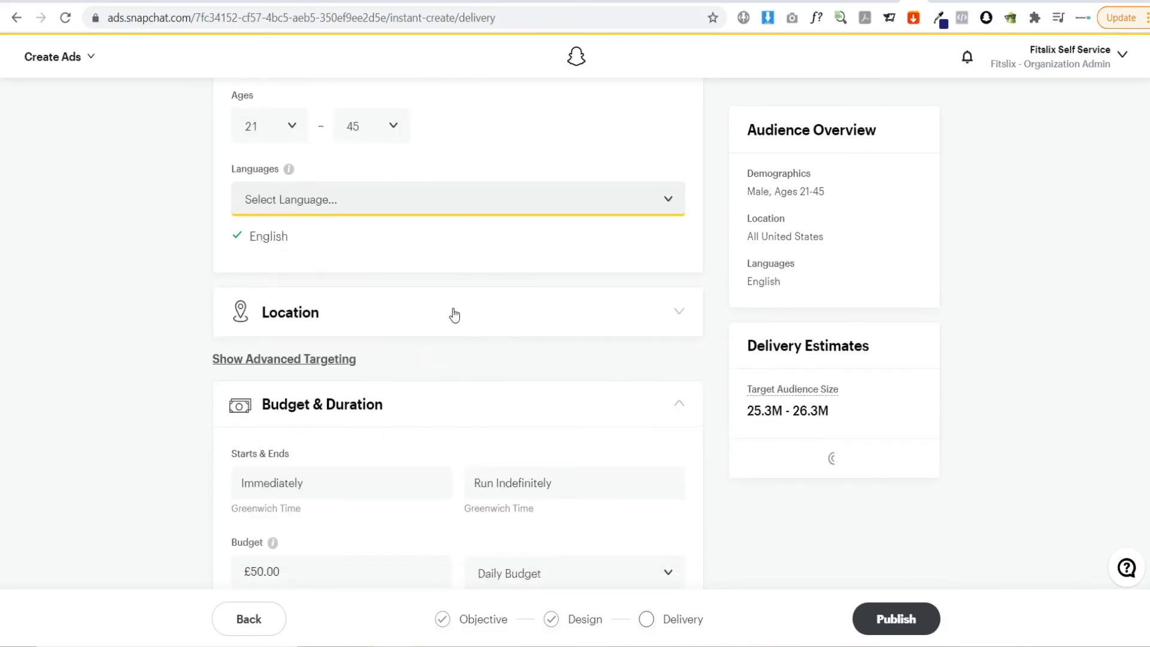
Add United Kingdom to the target locations alongside United States
click(459, 318)
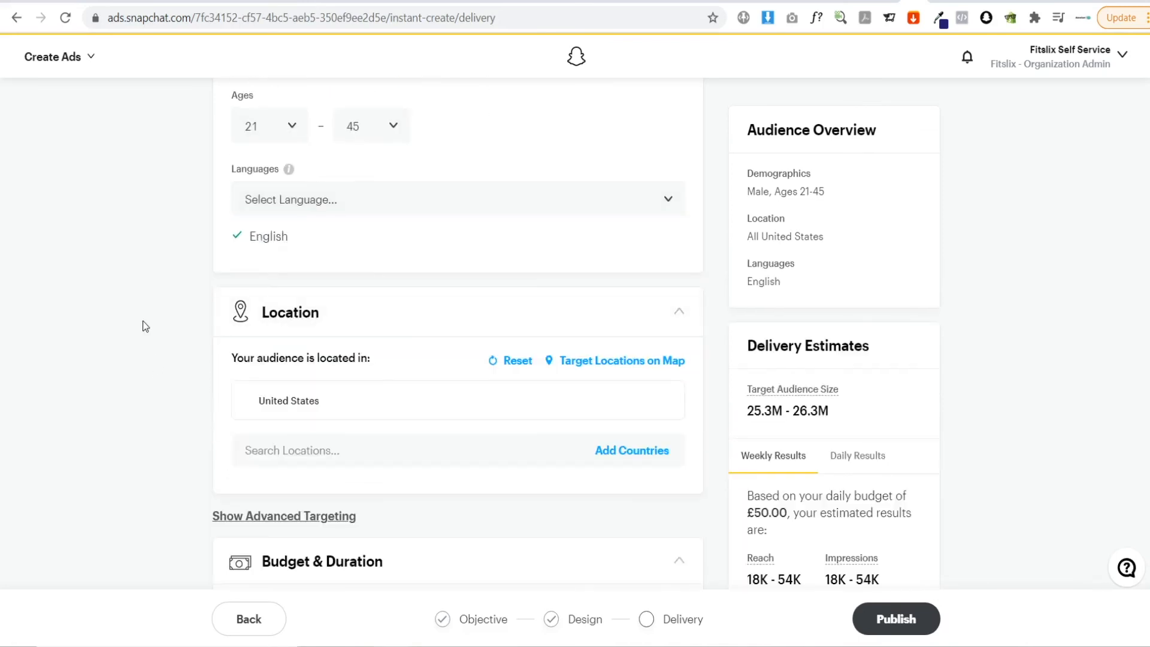
scroll(180, 341, down, 1)
click(271, 374)
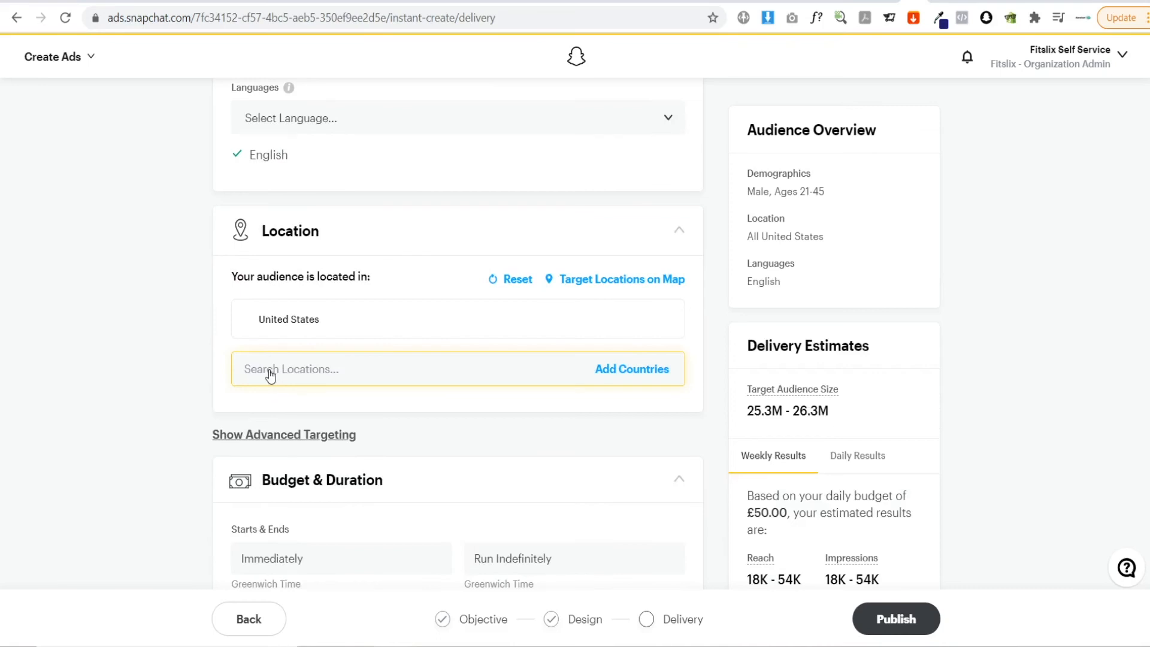
click(270, 370)
text(united)
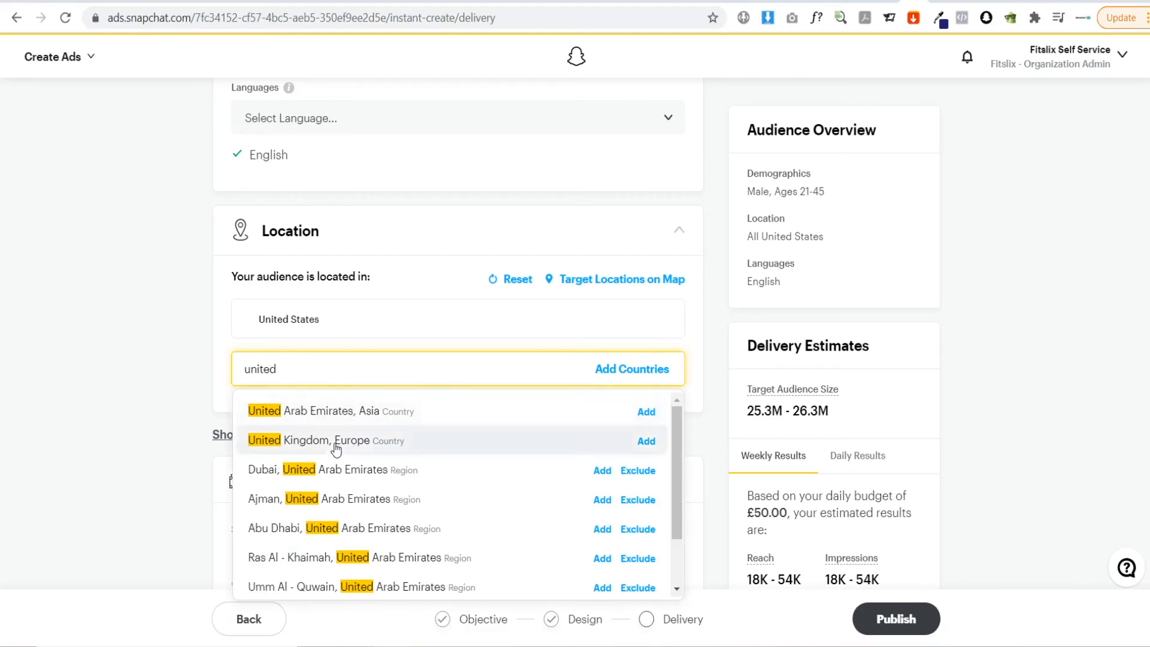
click(336, 443)
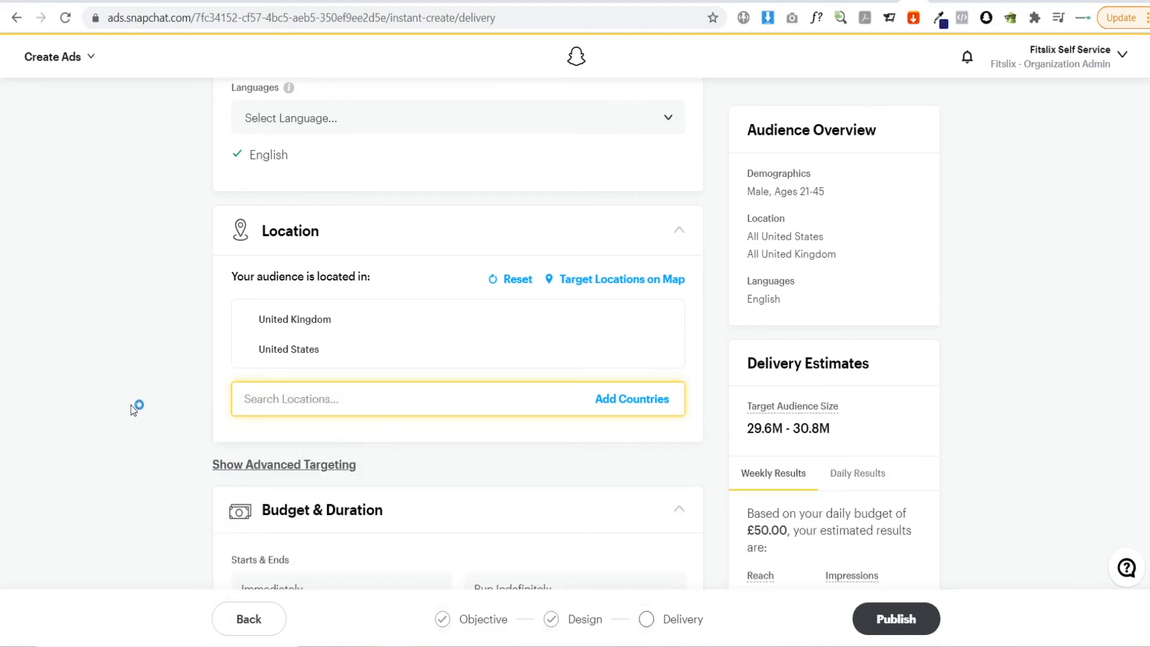
scroll(130, 405, down, 4)
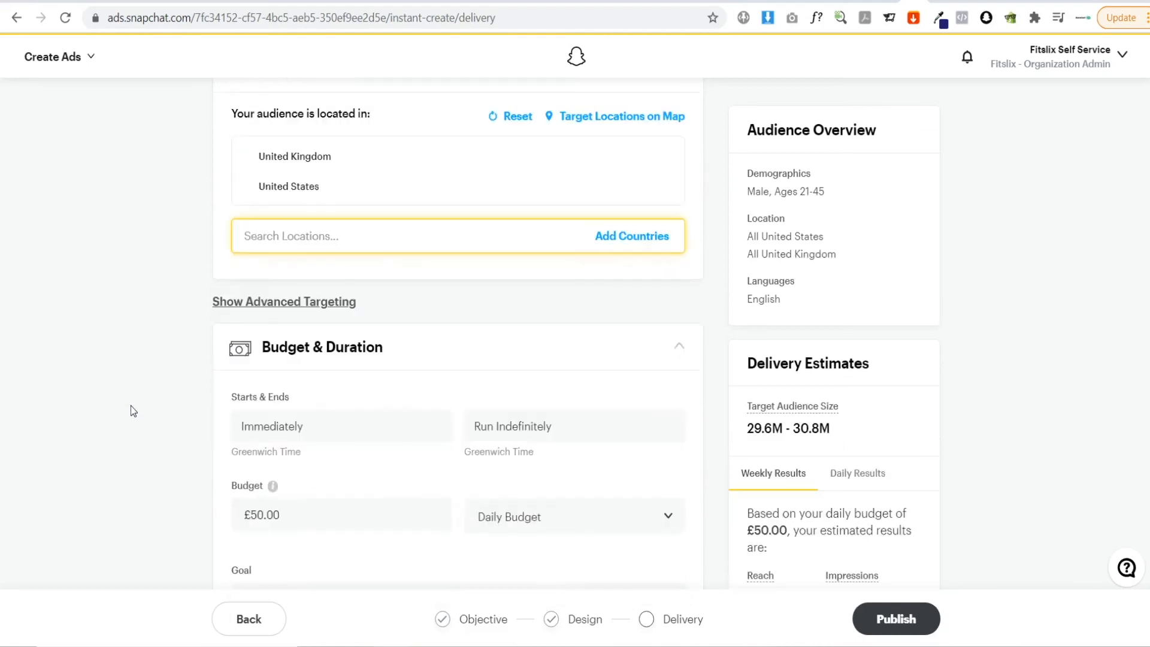
Show advanced targeting and browse the Snap Lifestyle Categories under Interests & Custom Audiences
click(290, 221)
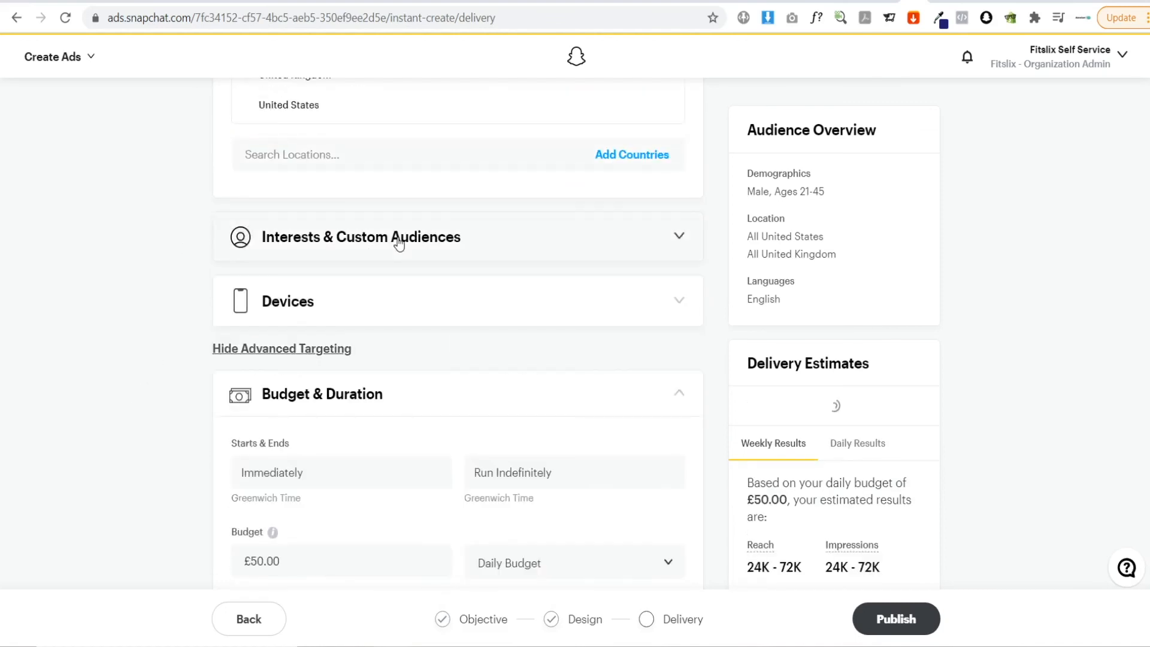
click(403, 246)
click(300, 321)
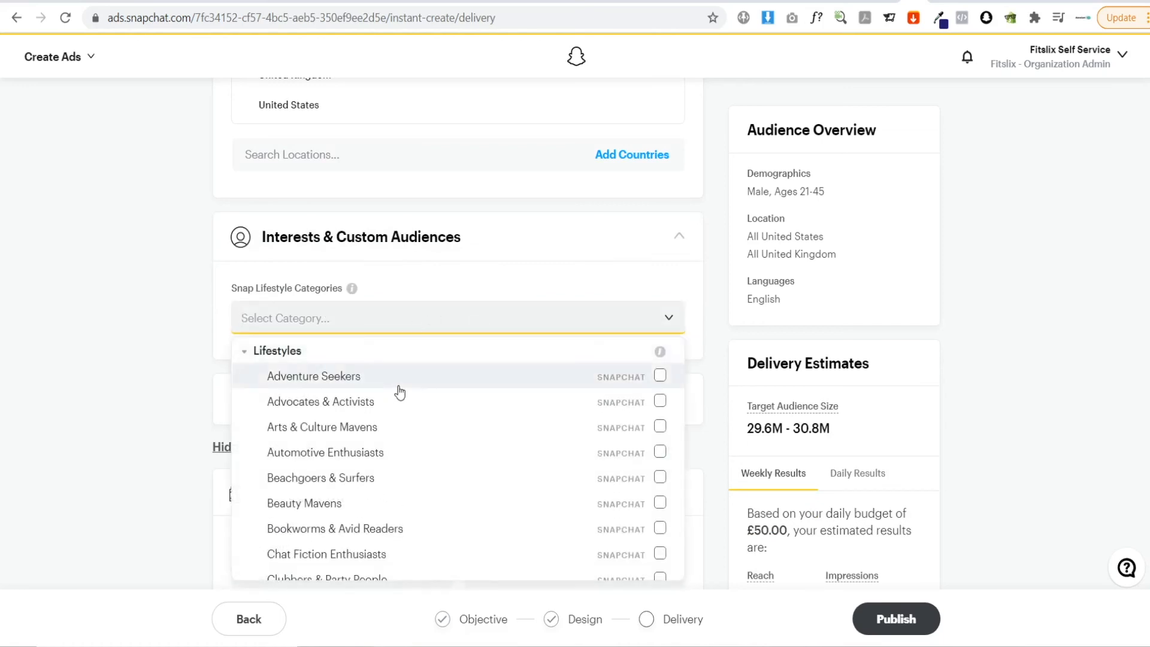
scroll(413, 468, down, 2)
scroll(419, 485, down, 1)
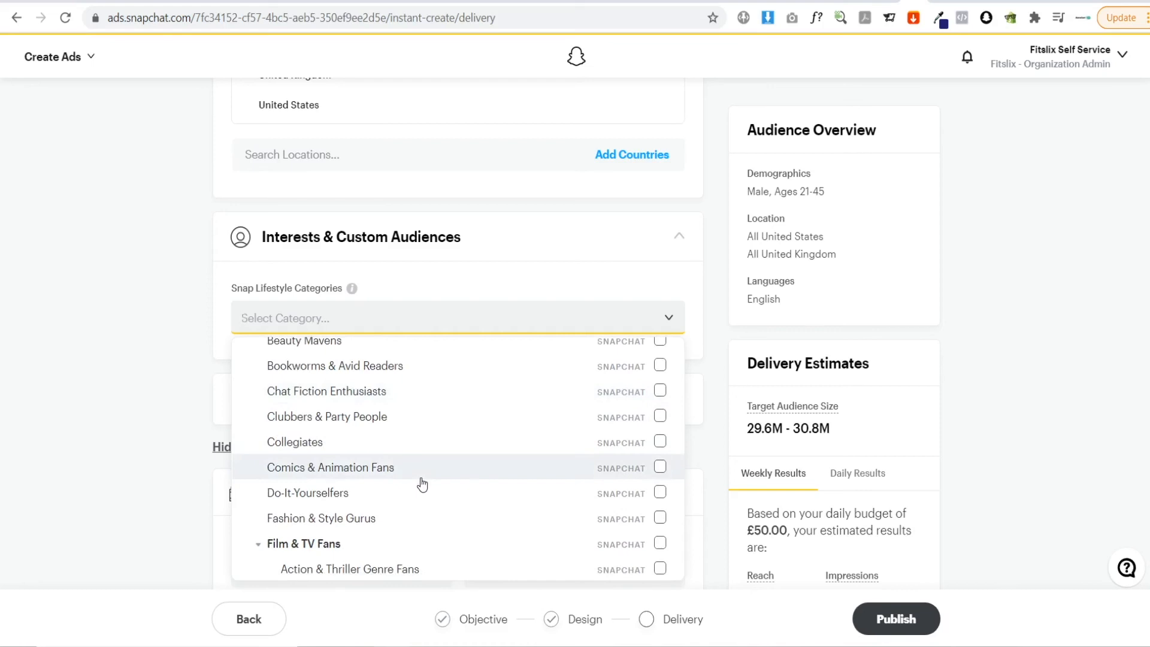
scroll(420, 488, down, 3)
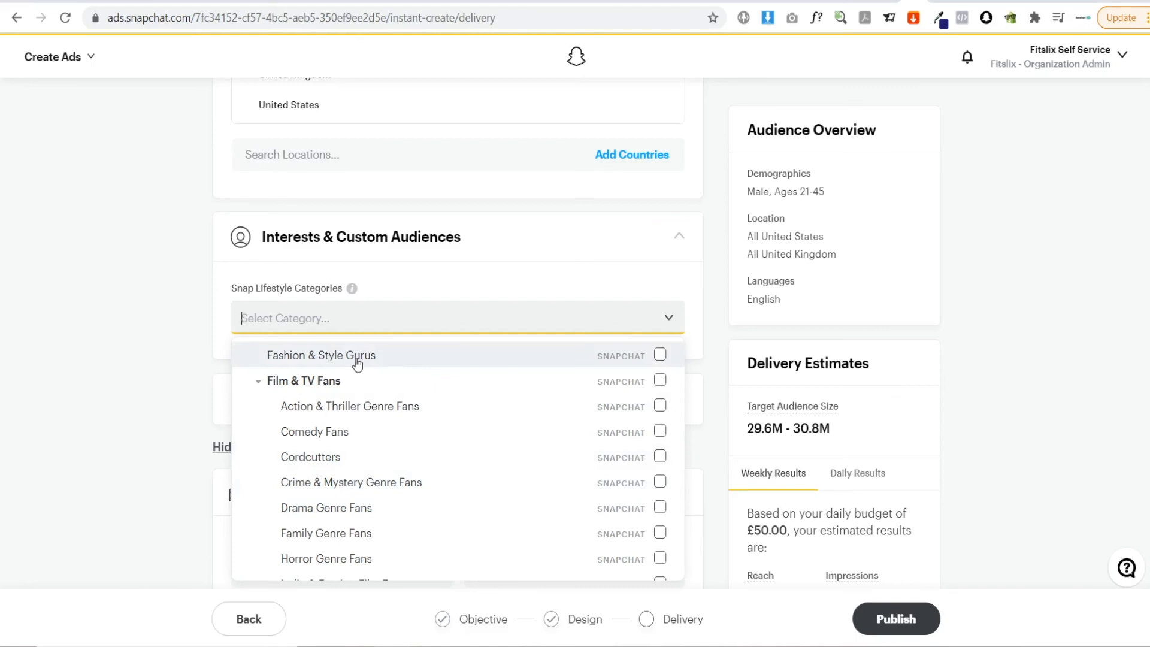
scroll(411, 424, down, 6)
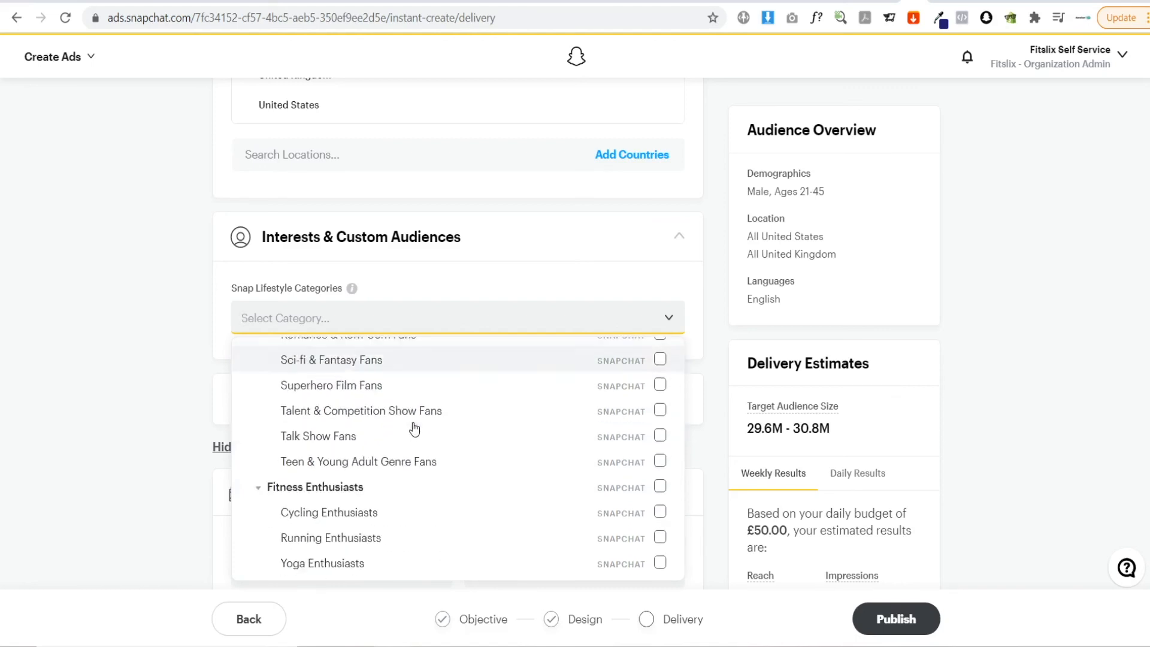
scroll(413, 428, down, 4)
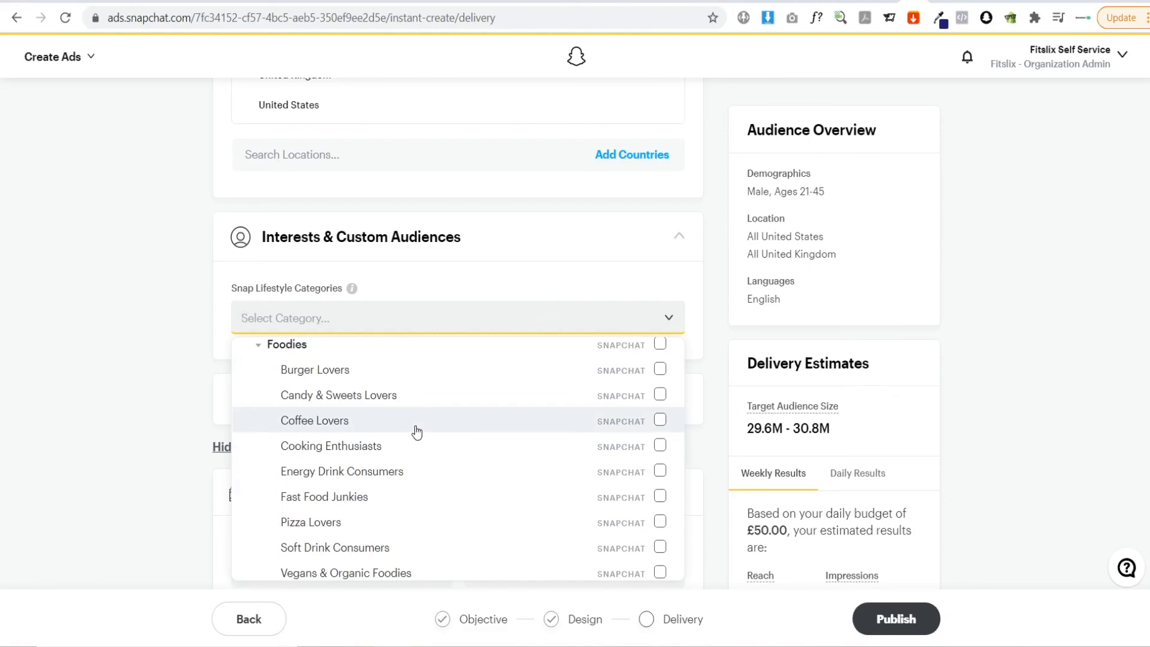
scroll(417, 431, down, 3)
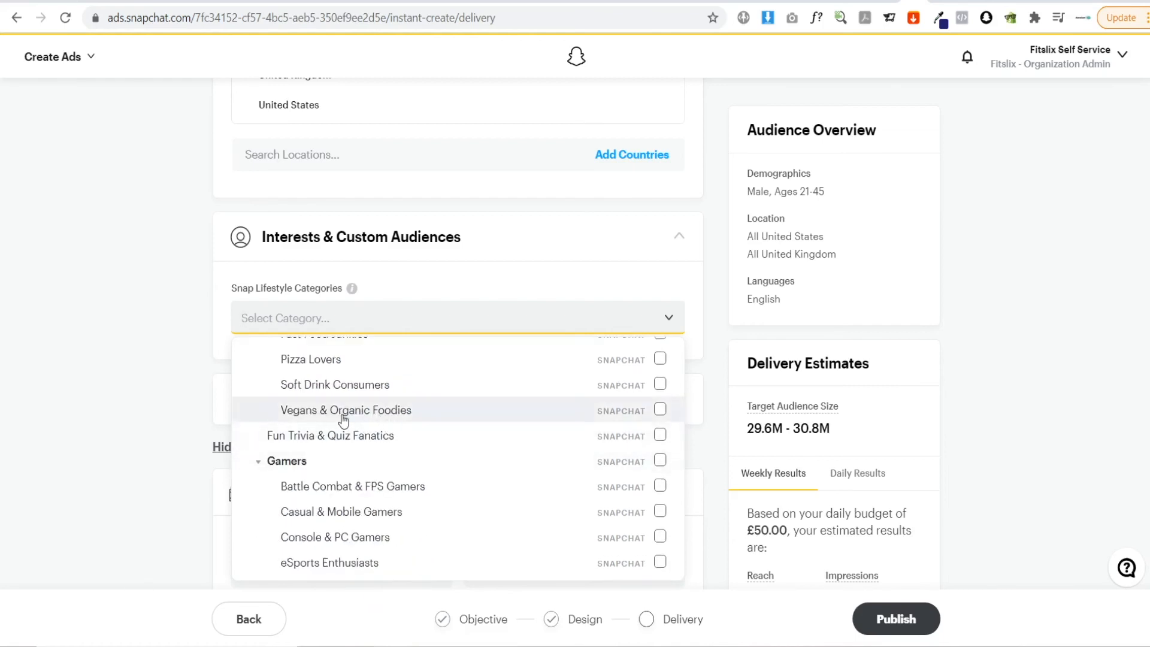
click(139, 370)
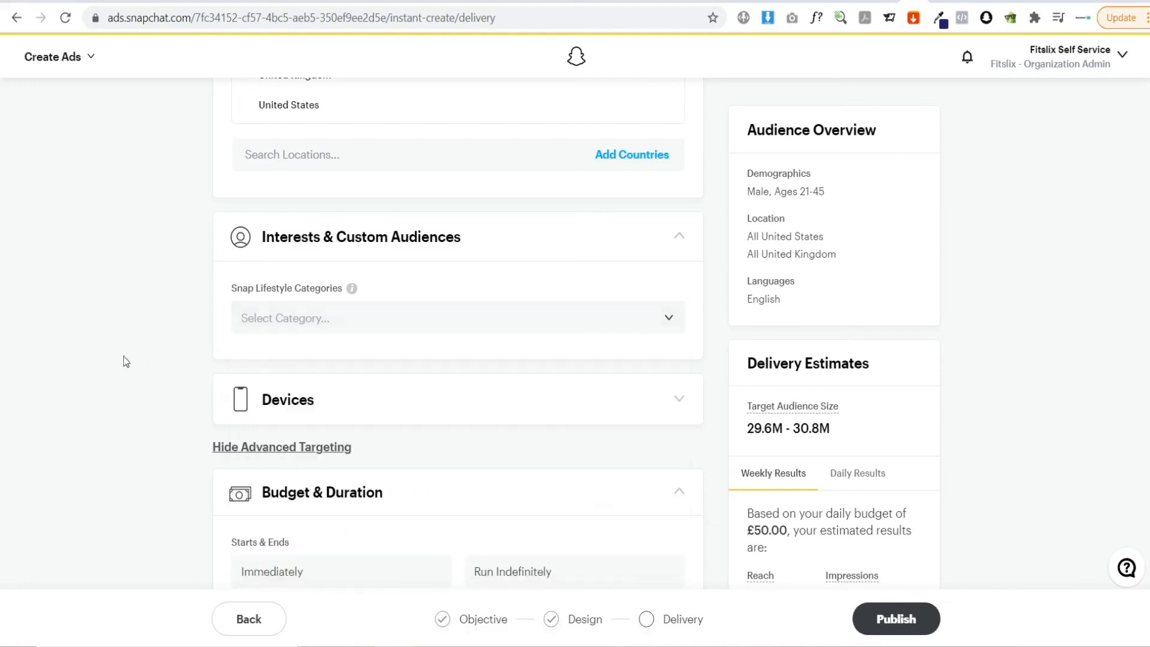
Expand the Devices section and review the operating system and device options
click(364, 414)
scroll(122, 370, down, 1)
scroll(122, 371, down, 2)
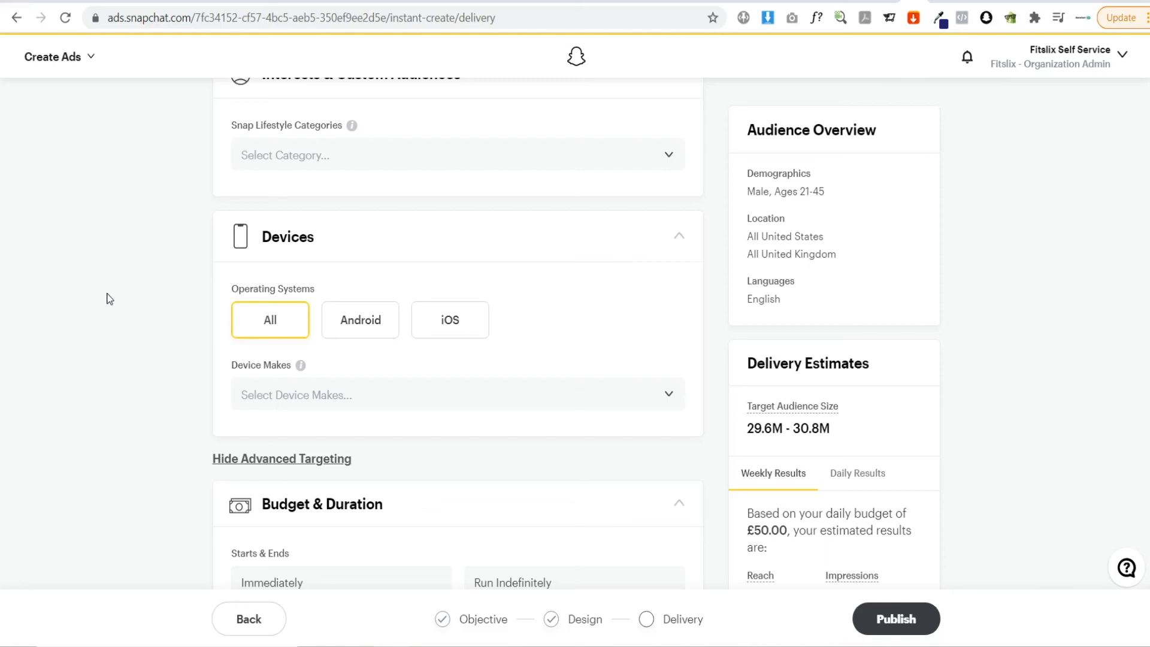
scroll(110, 298, down, 4)
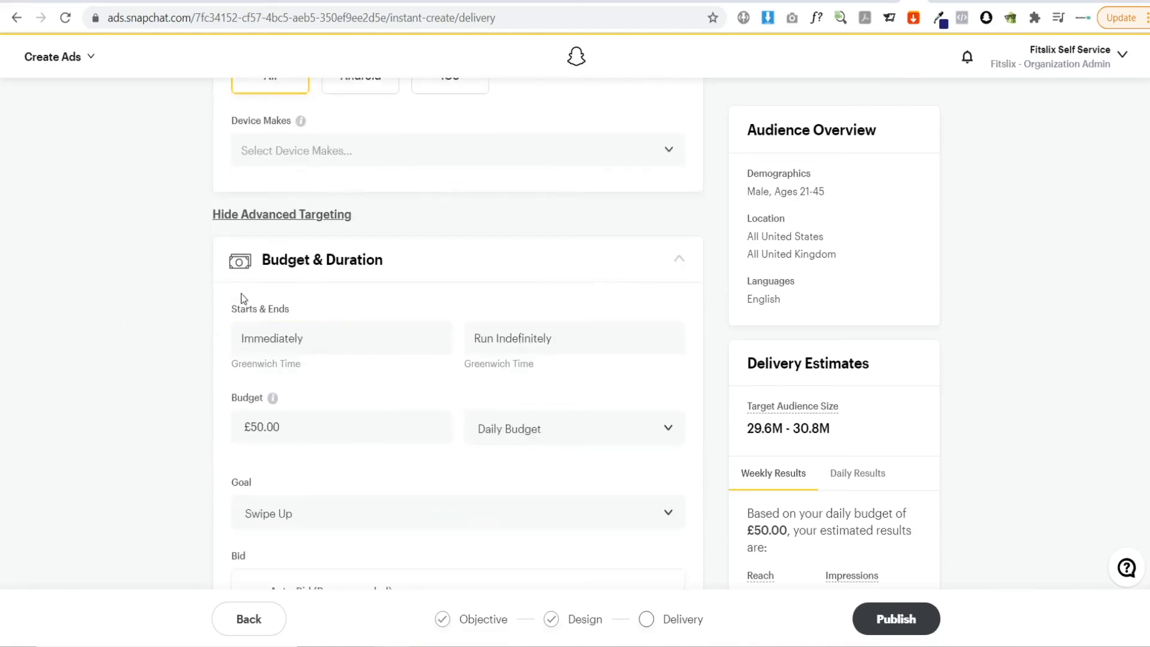
scroll(180, 273, down, 1)
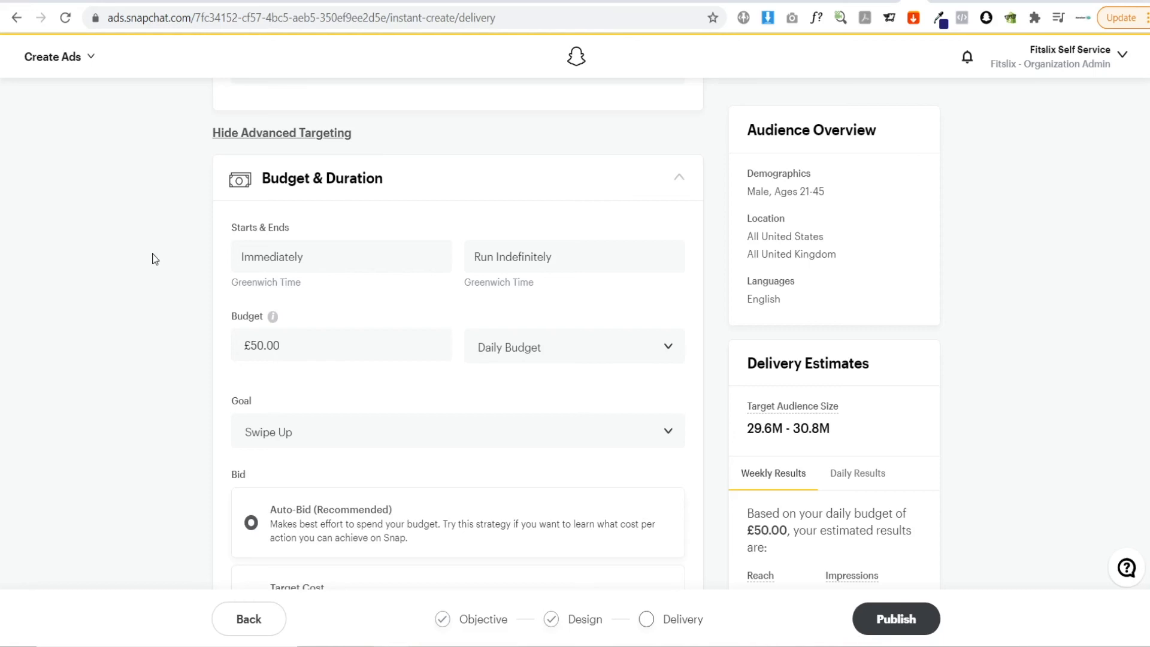
Schedule the ad to start on Apr 29, 2021 and end on May 6, 2021
click(326, 256)
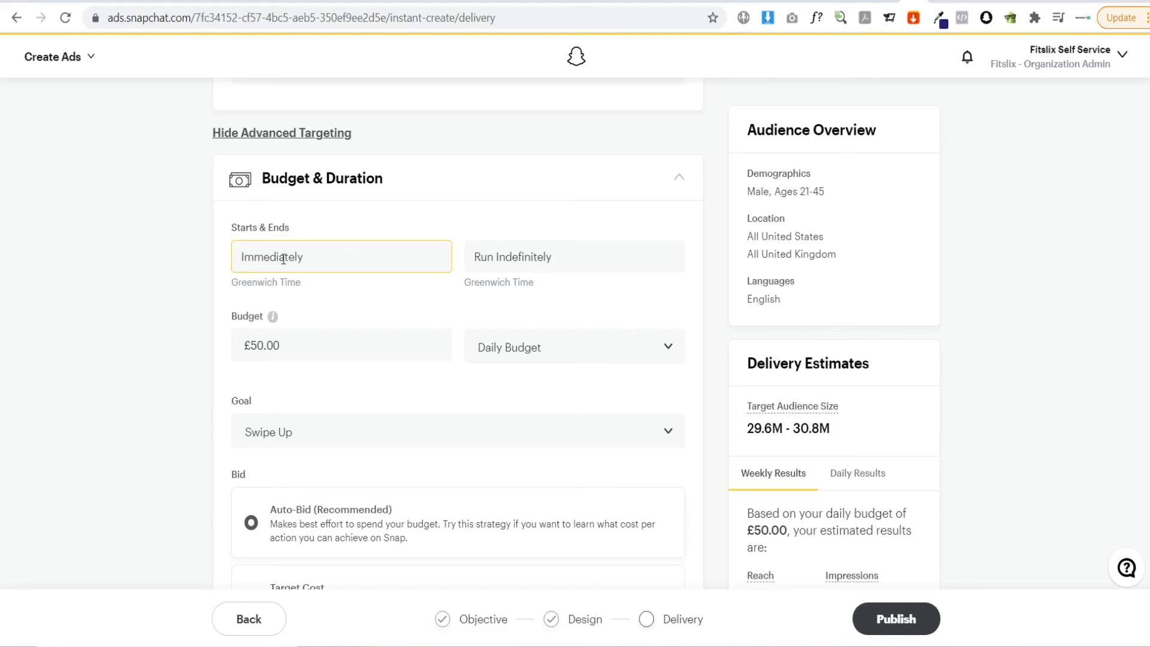
click(366, 262)
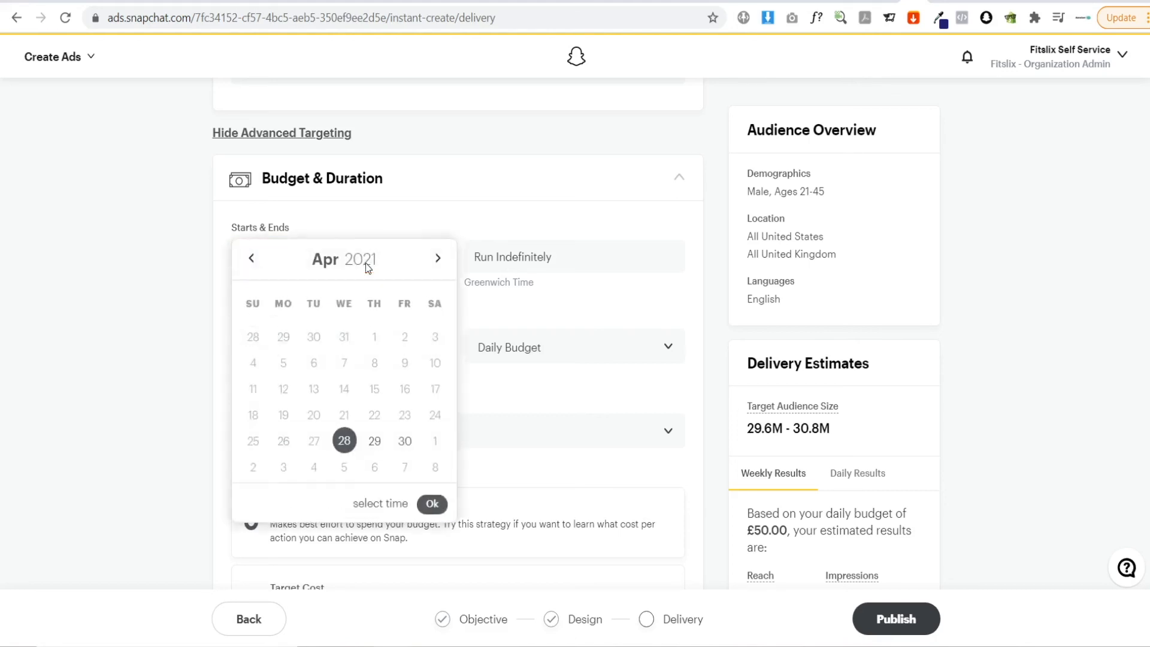
click(374, 441)
click(543, 258)
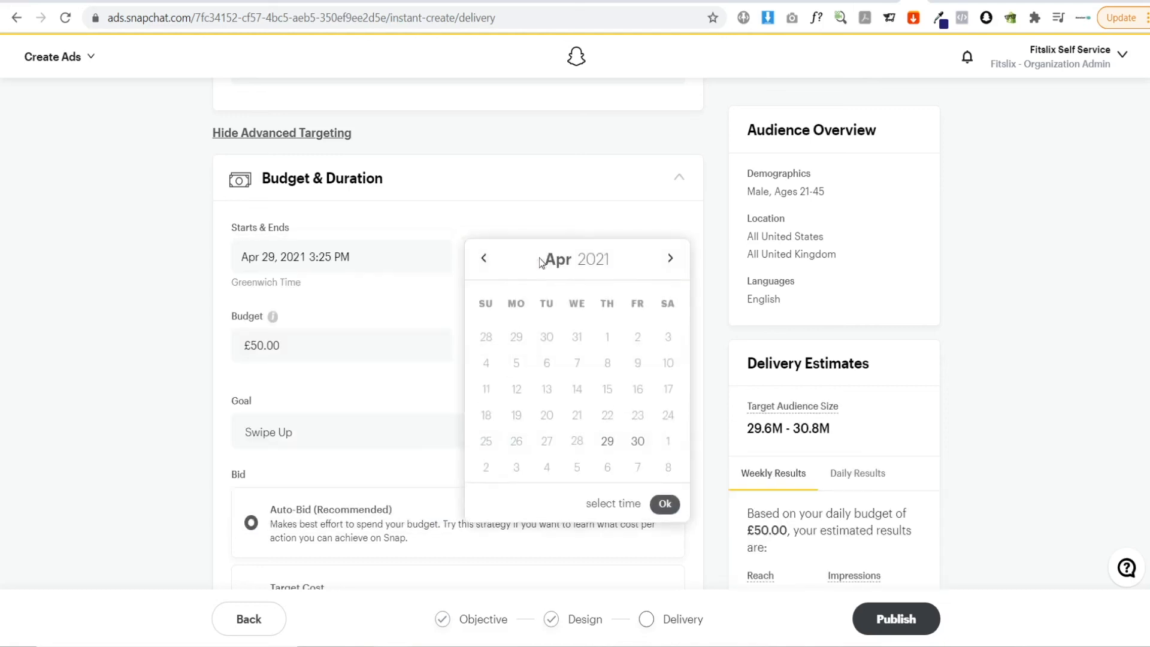
click(609, 468)
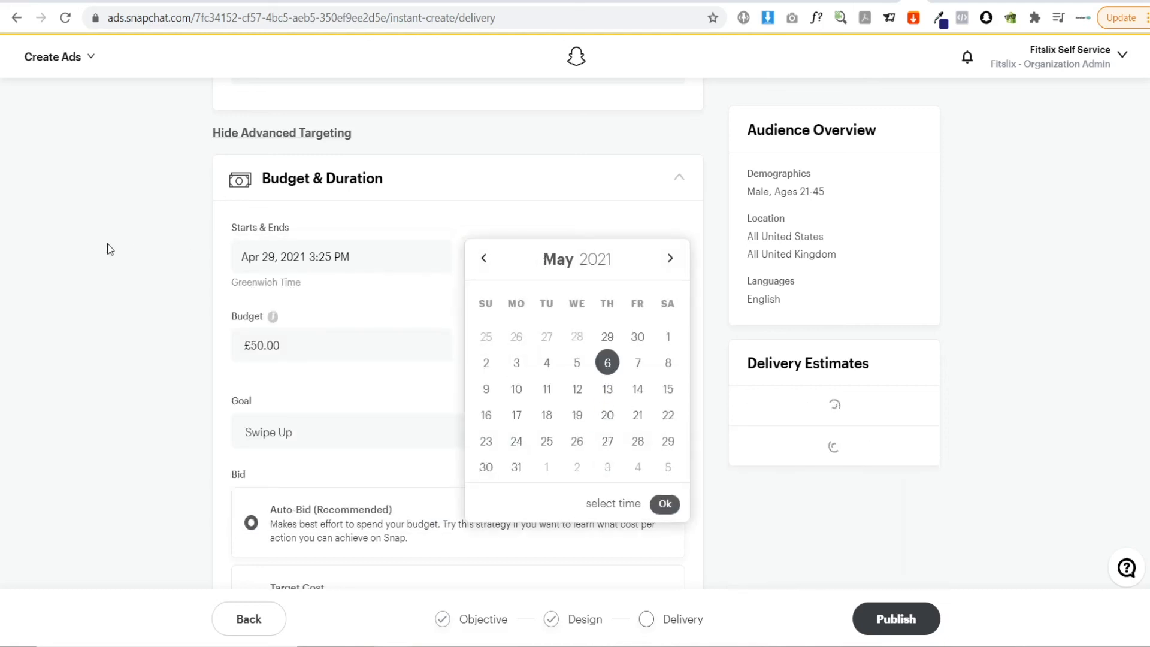
click(149, 254)
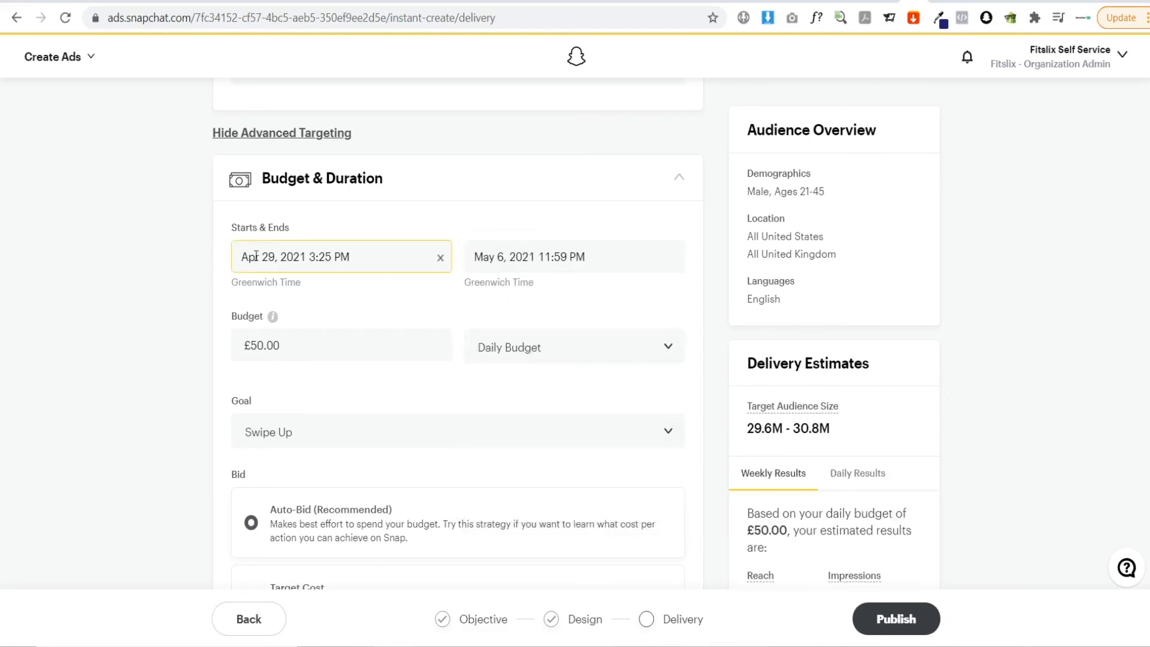
click(370, 336)
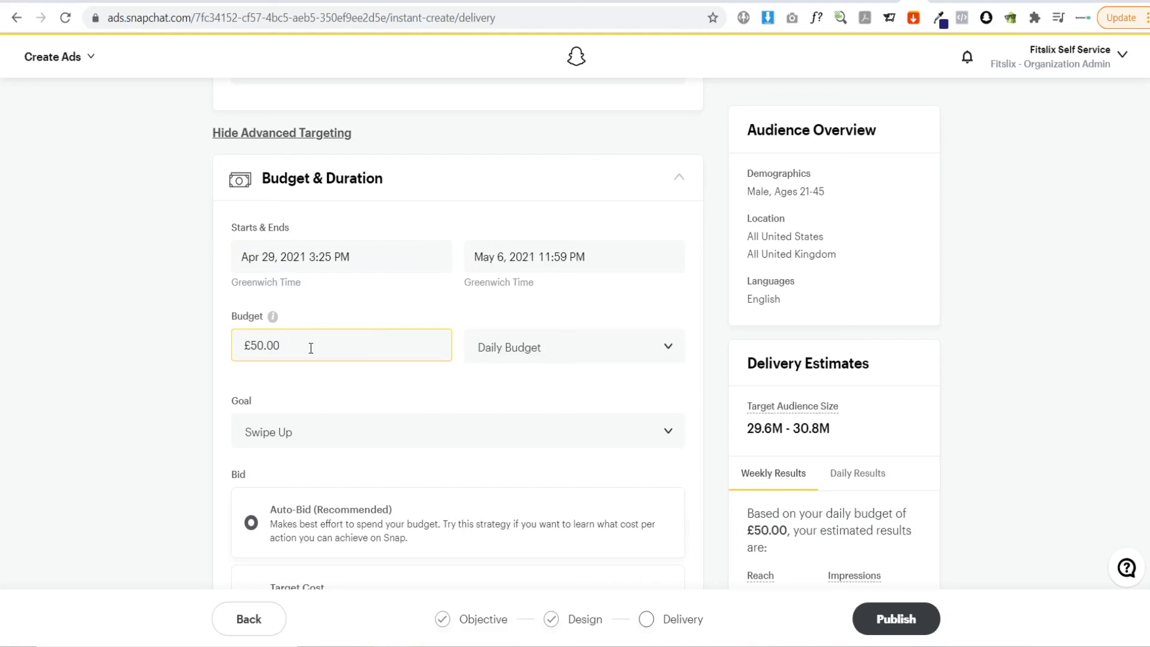
Set the daily budget to £70
drag(311, 348, 234, 346)
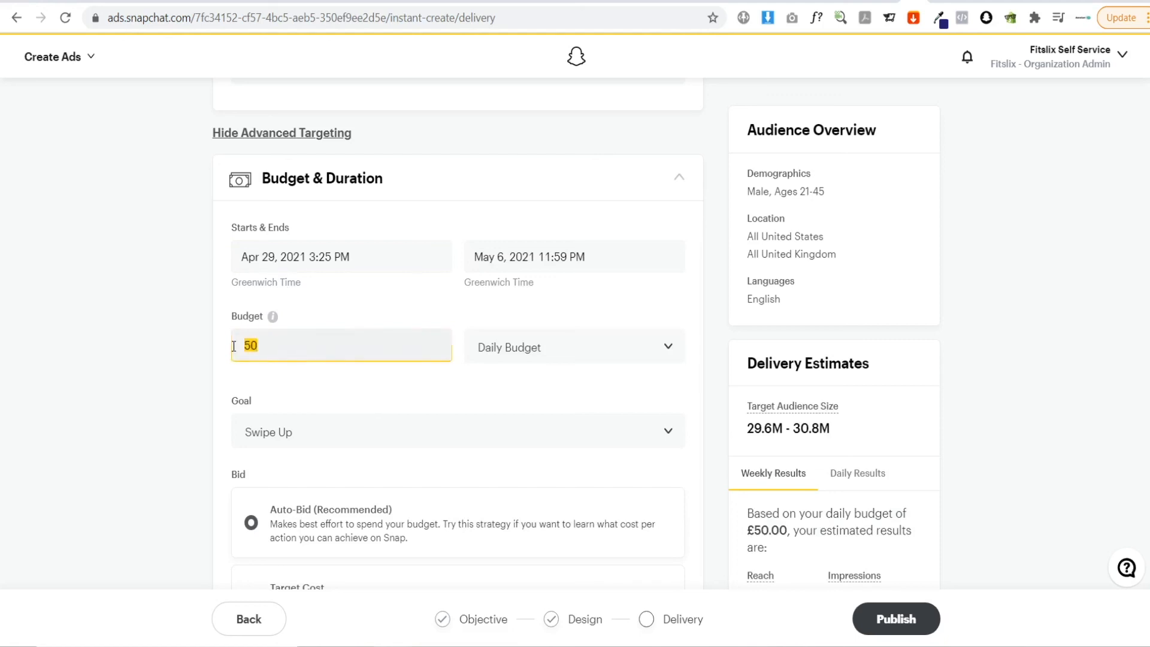
text(70)
click(163, 358)
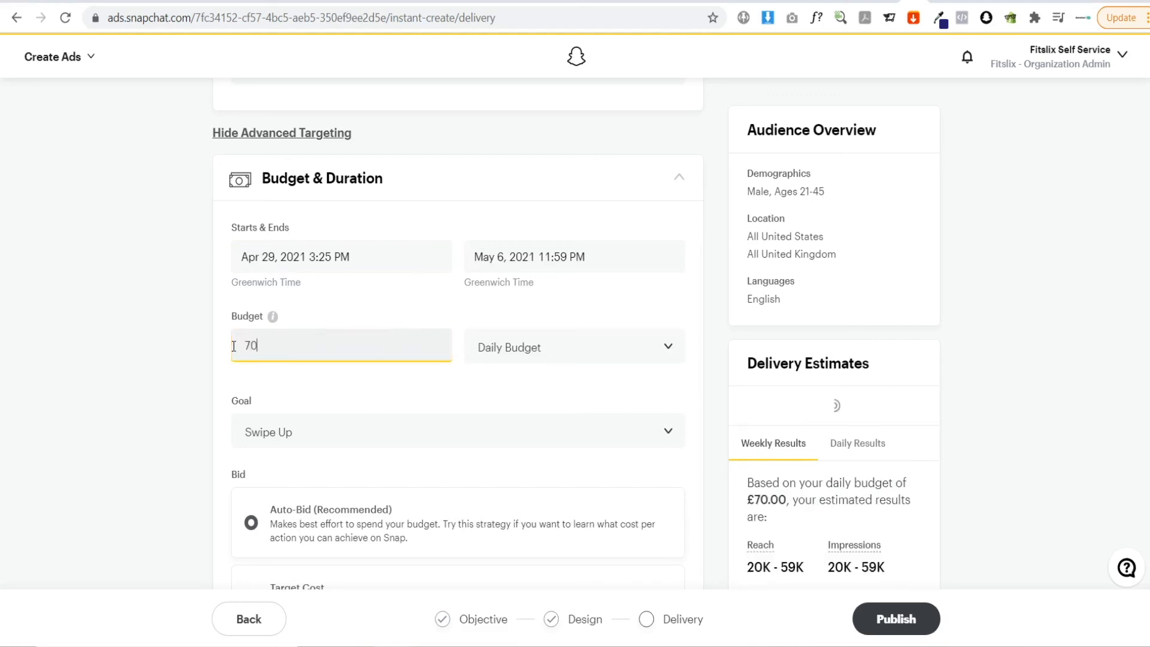
click(551, 356)
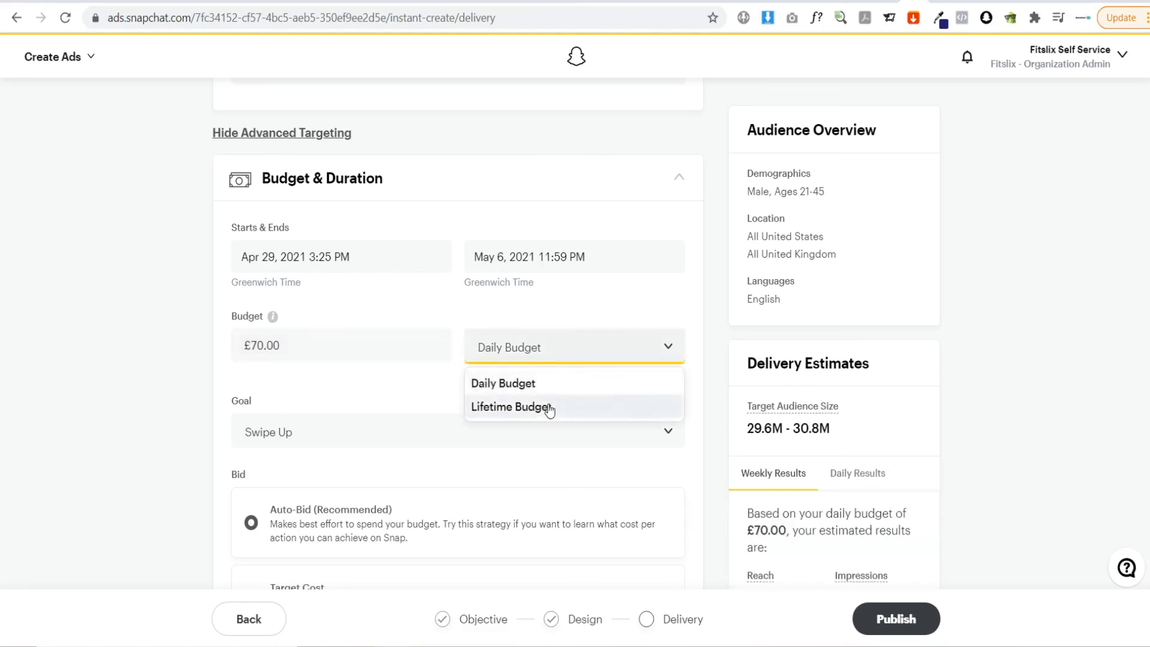
click(175, 348)
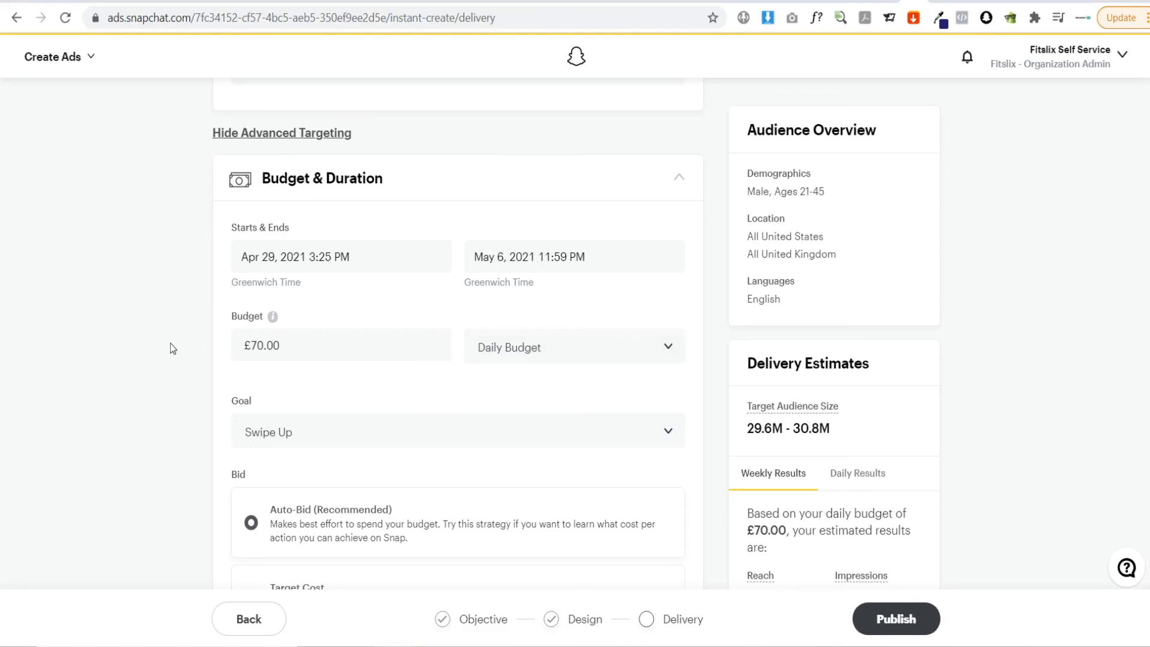
click(268, 346)
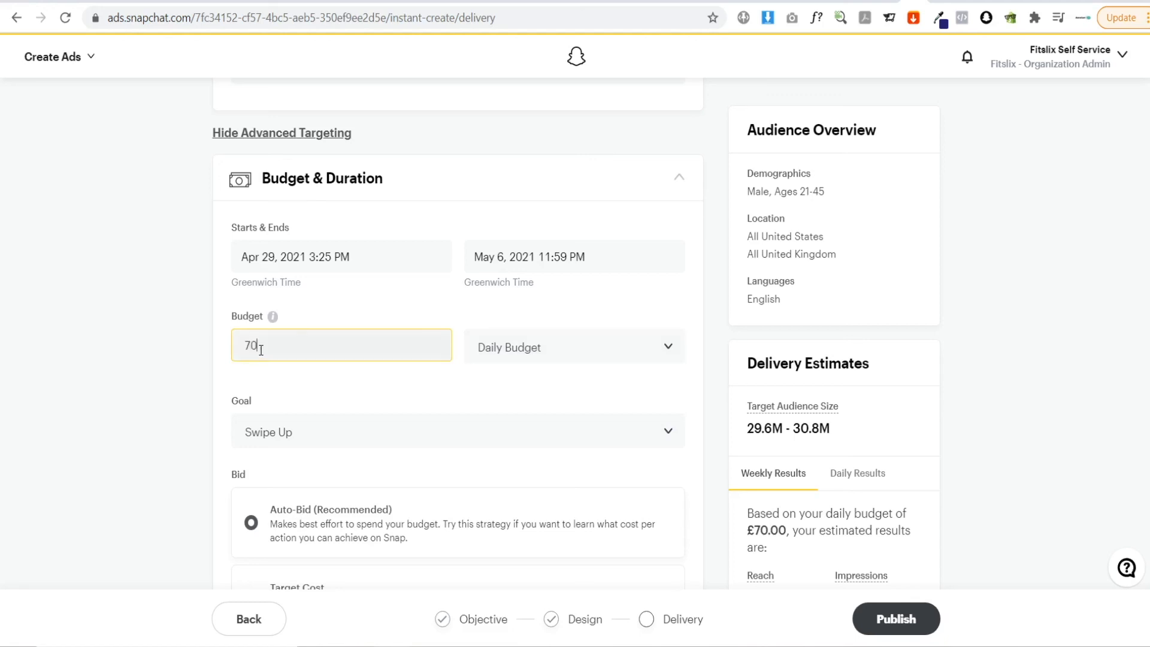
key(BackSpace)
key(BackSpace)
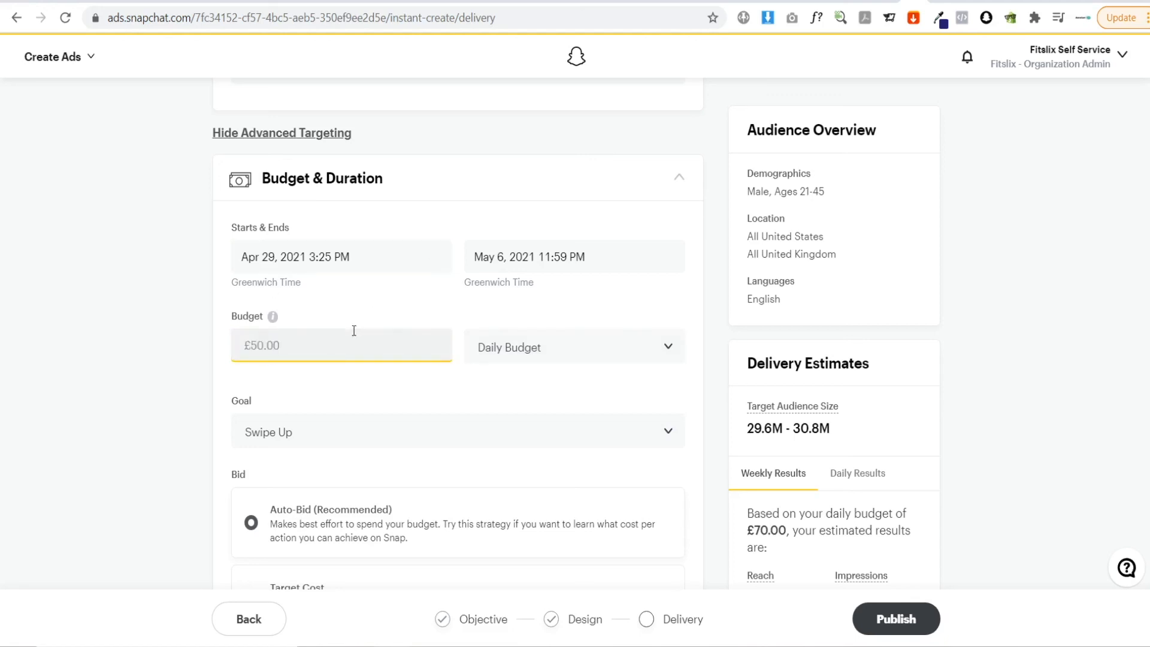
text(10)
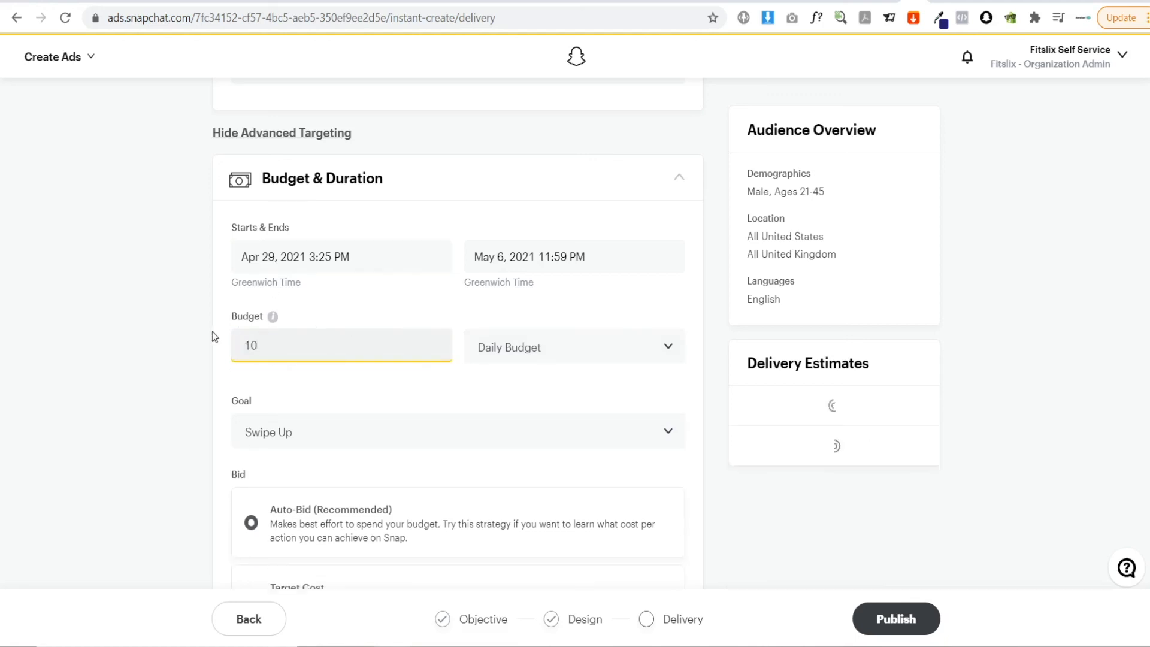
click(214, 334)
drag(299, 346, 118, 331)
text(70)
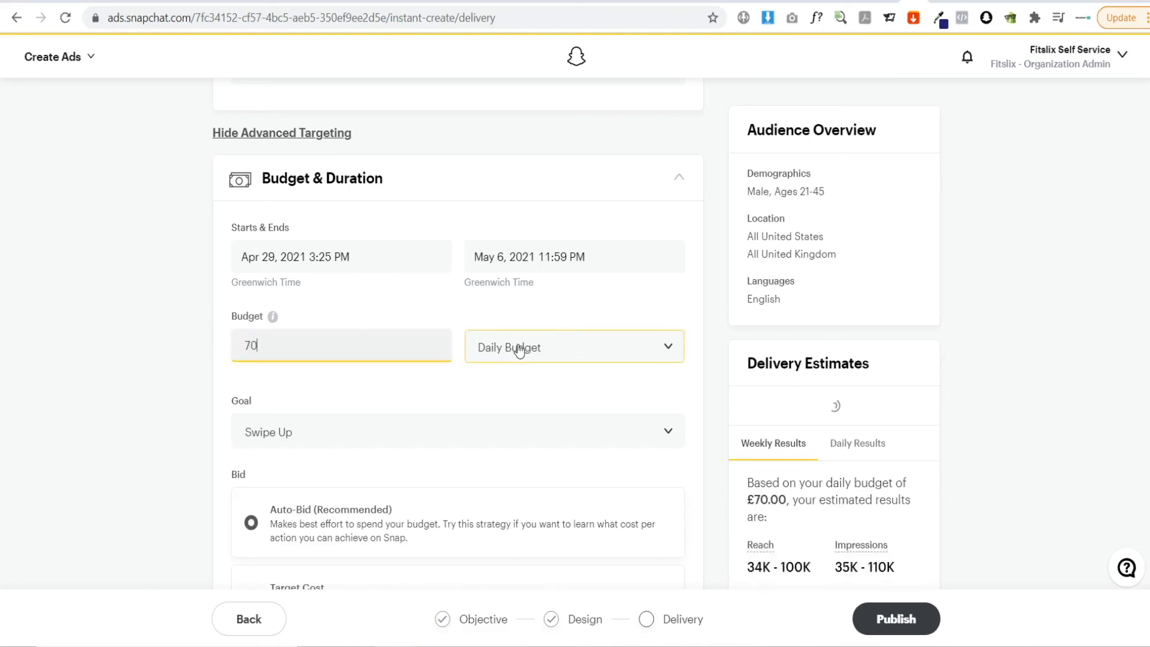
Switch the budget type to Lifetime Budget and back to Daily Budget
click(519, 350)
click(521, 406)
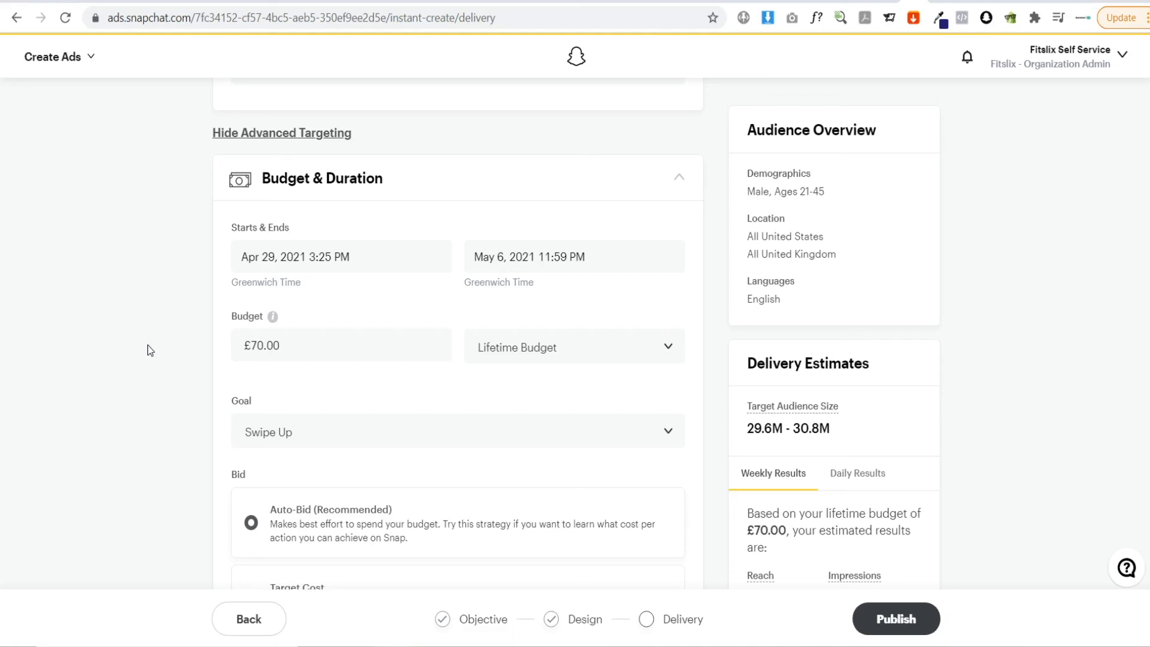
click(527, 359)
click(522, 383)
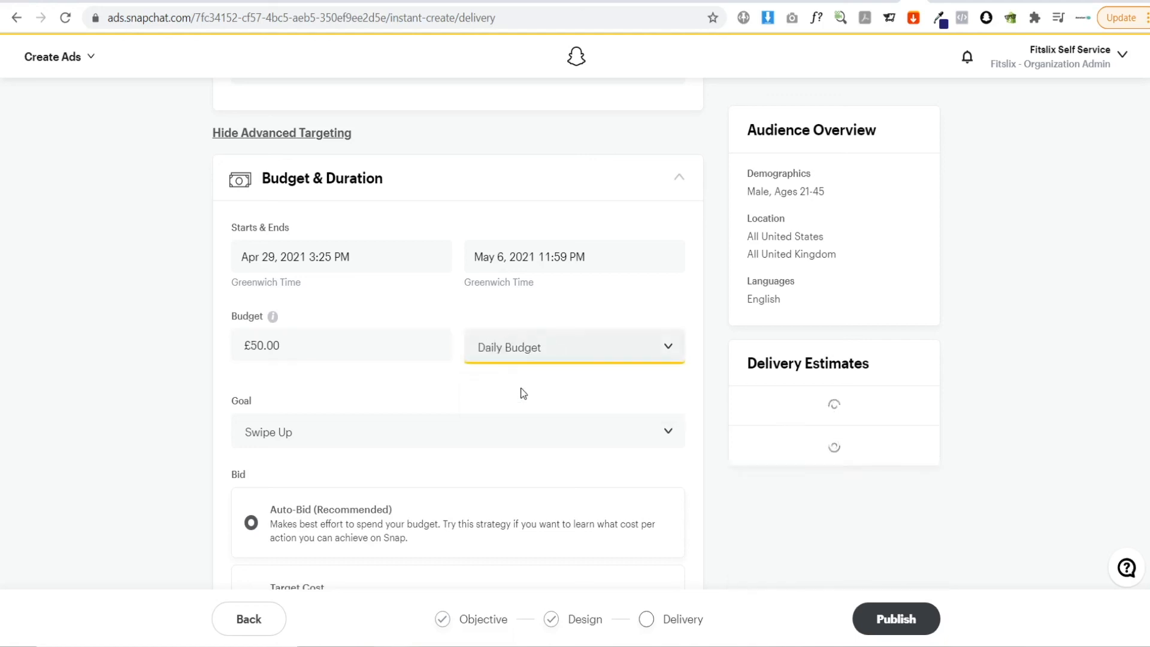
Set the daily budget to £10
click(385, 348)
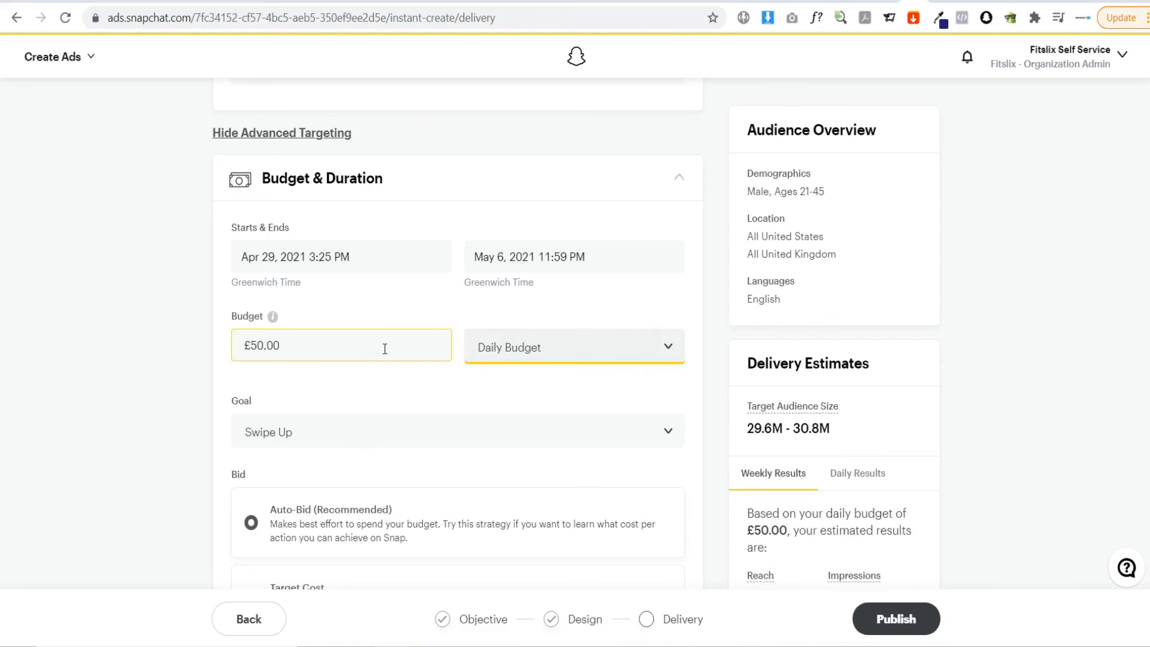
drag(385, 348, 232, 346)
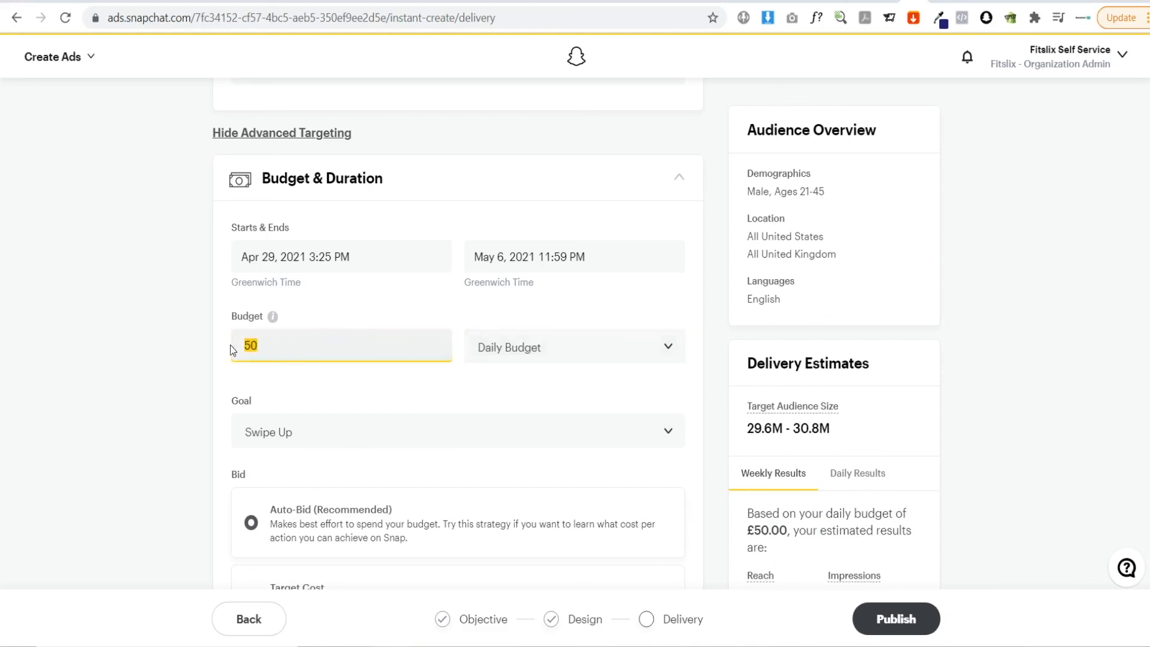
text(10)
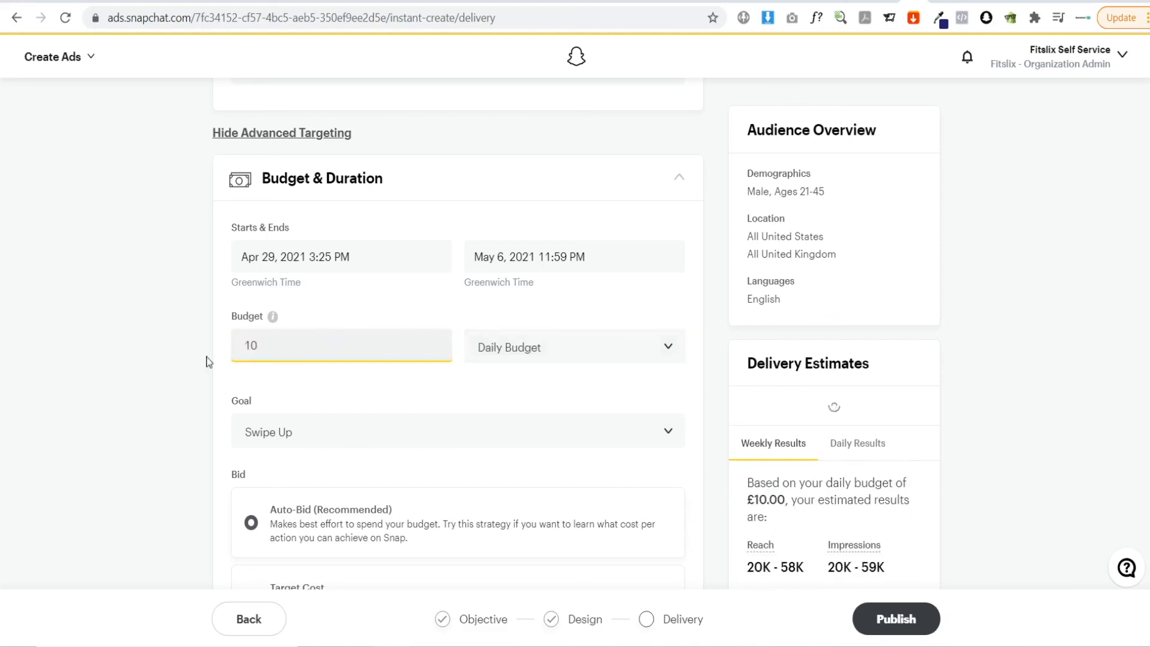
click(181, 370)
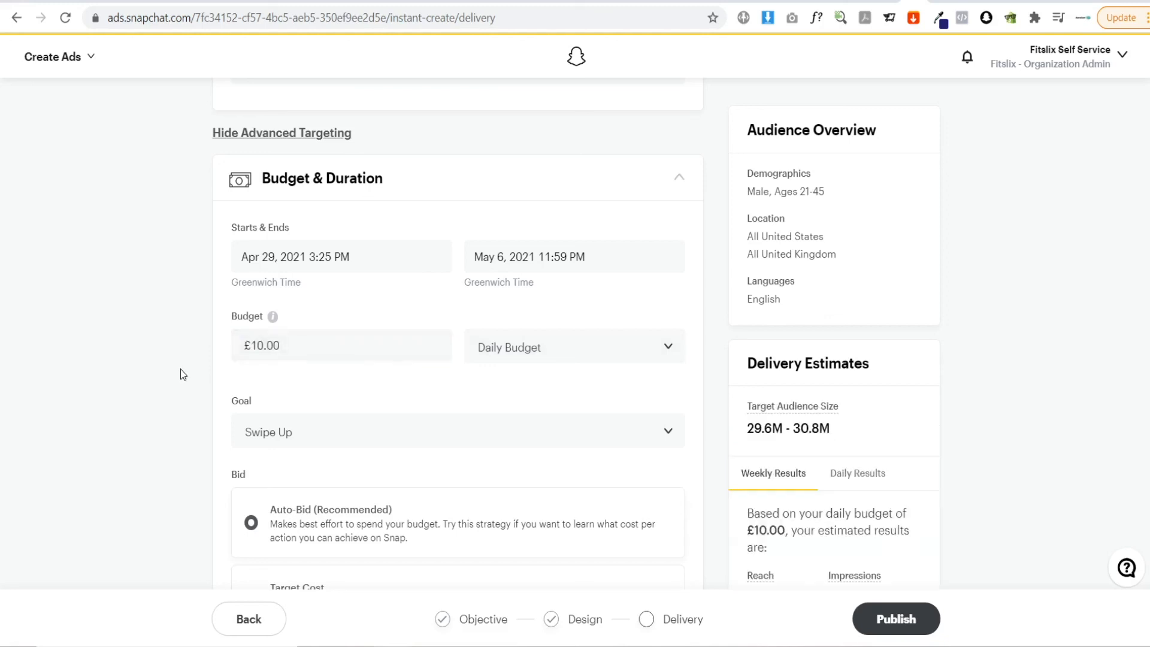
scroll(181, 369, down, 1)
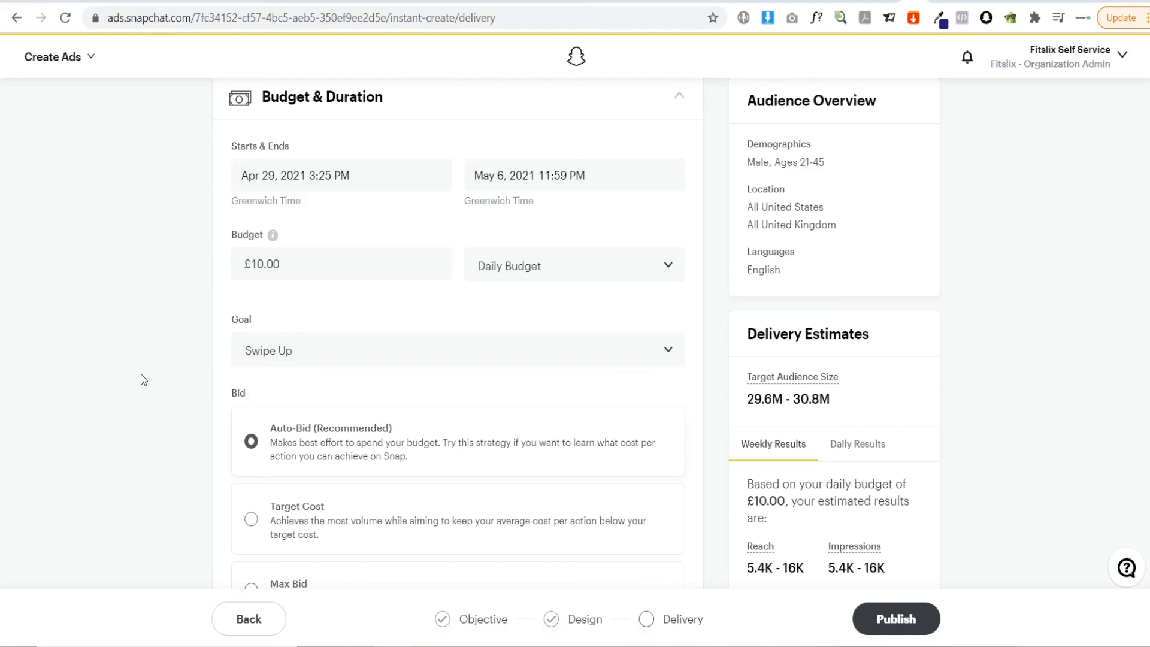
scroll(141, 375, down, 1)
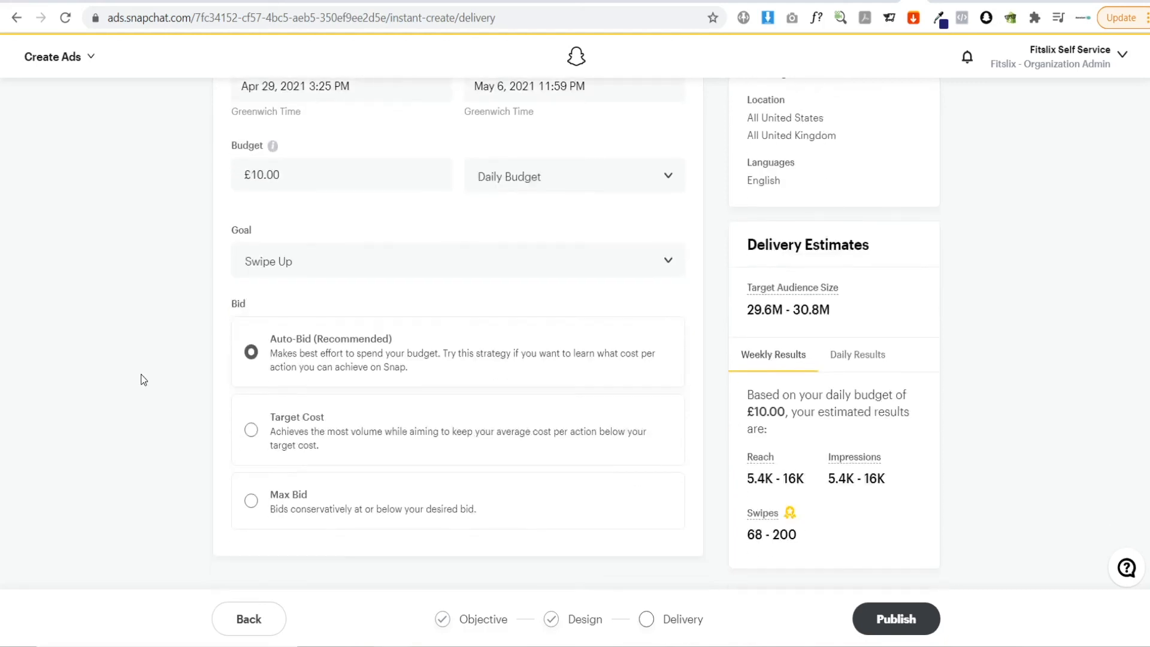